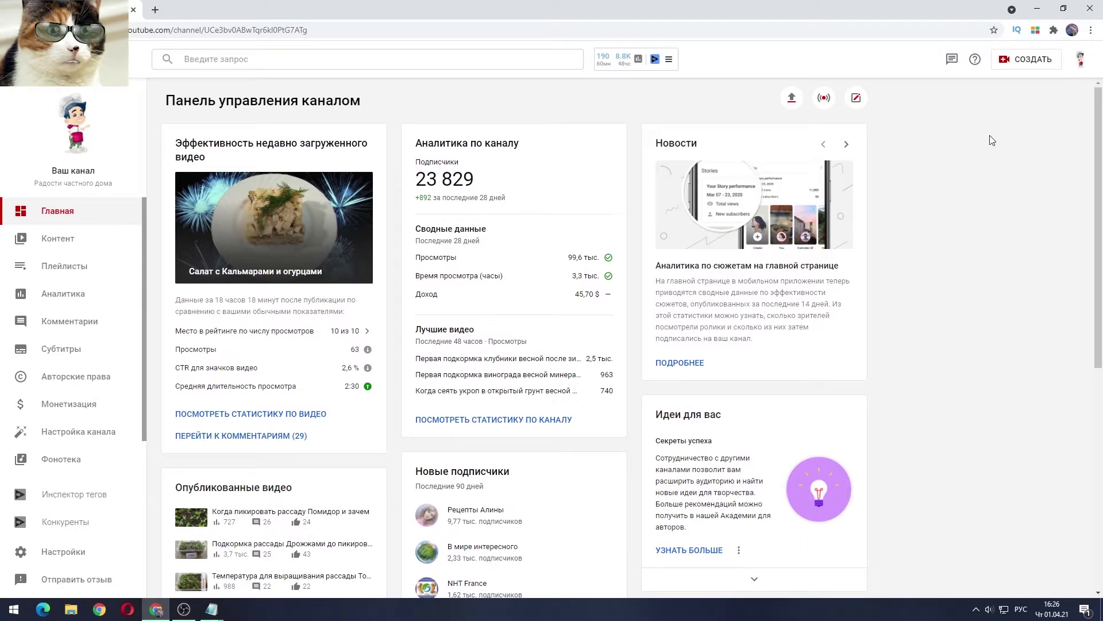
# Start a new video upload with the file "Костная мука для рассады при пикировке" from the folder "Готовые видео для ютуба".
pyautogui.click(1007, 62)
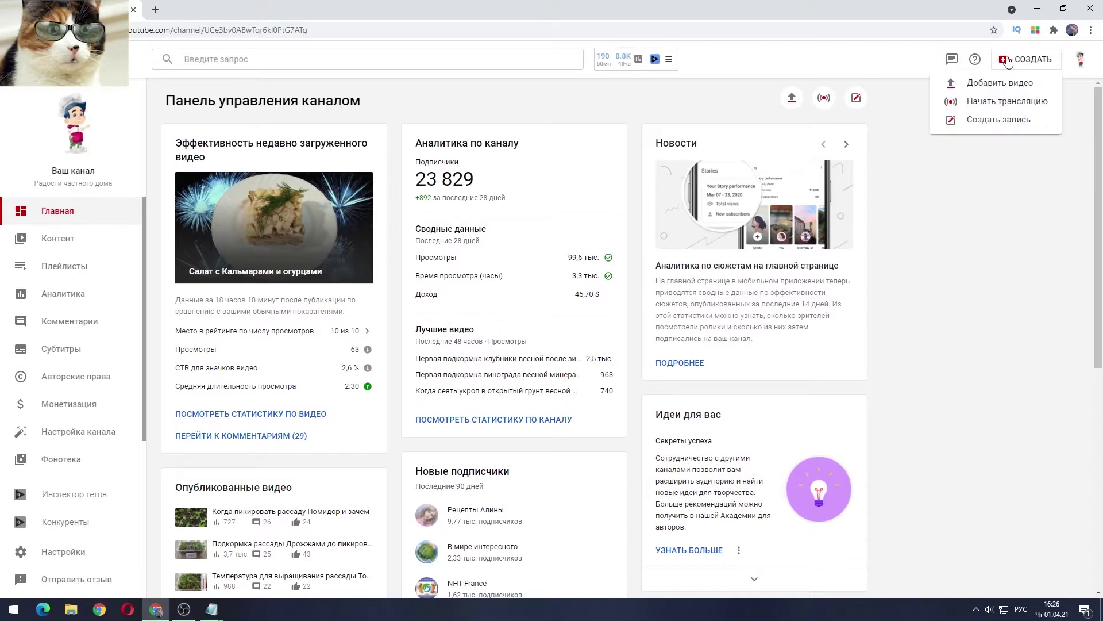
pyautogui.click(976, 84)
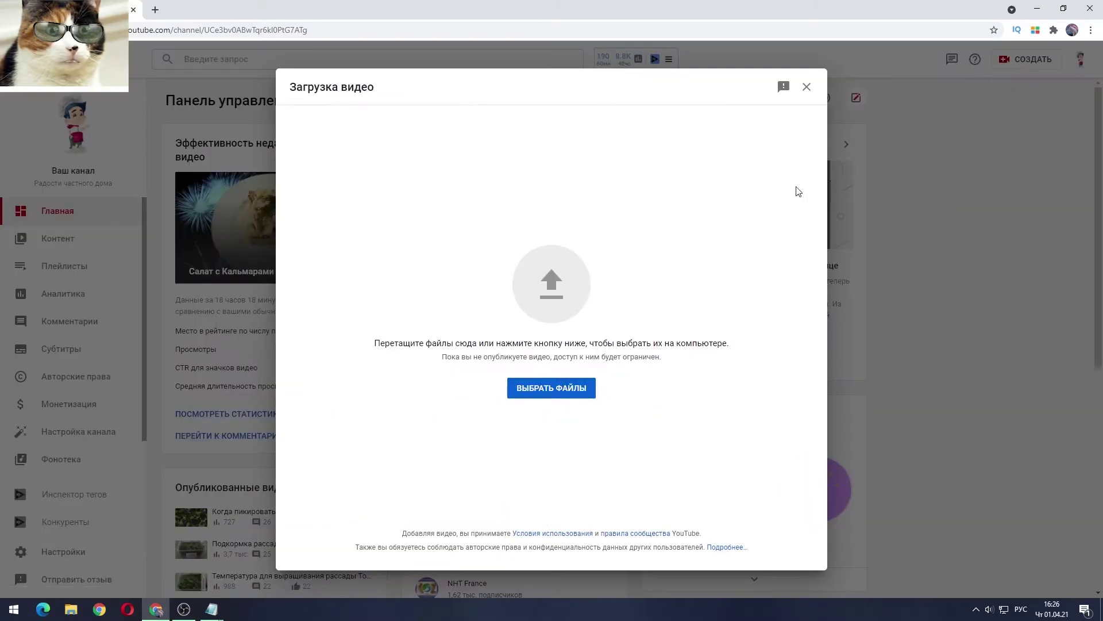
pyautogui.click(534, 394)
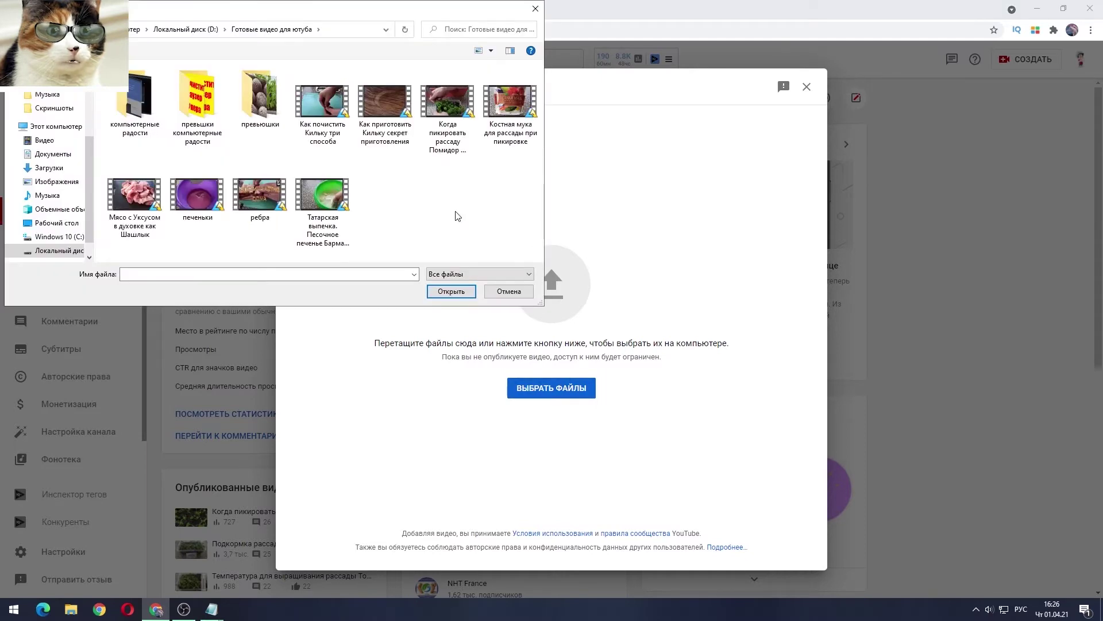
pyautogui.click(507, 105)
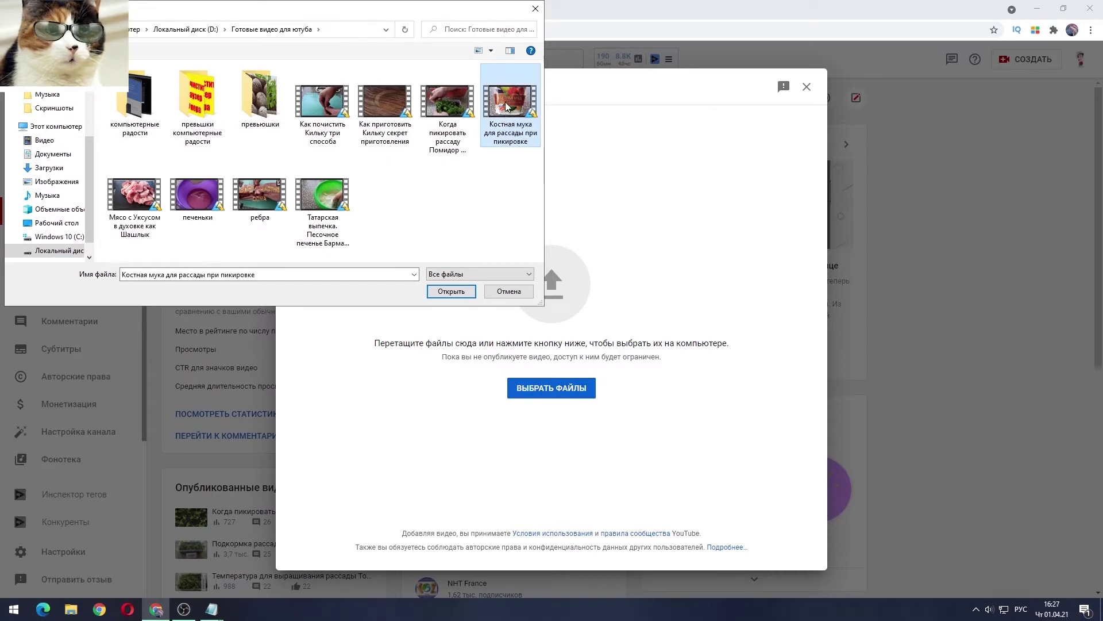
pyautogui.click(447, 292)
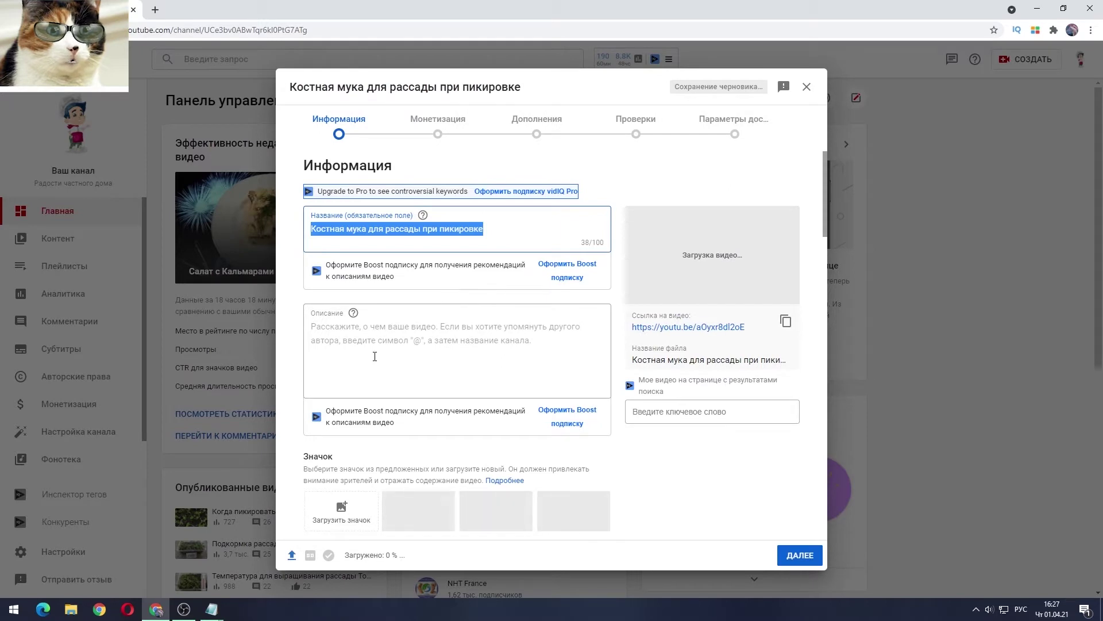
# Switch to the Notepad file "костная описание", copy its entire text including the hashtags, and close the file.
pyautogui.click(322, 328)
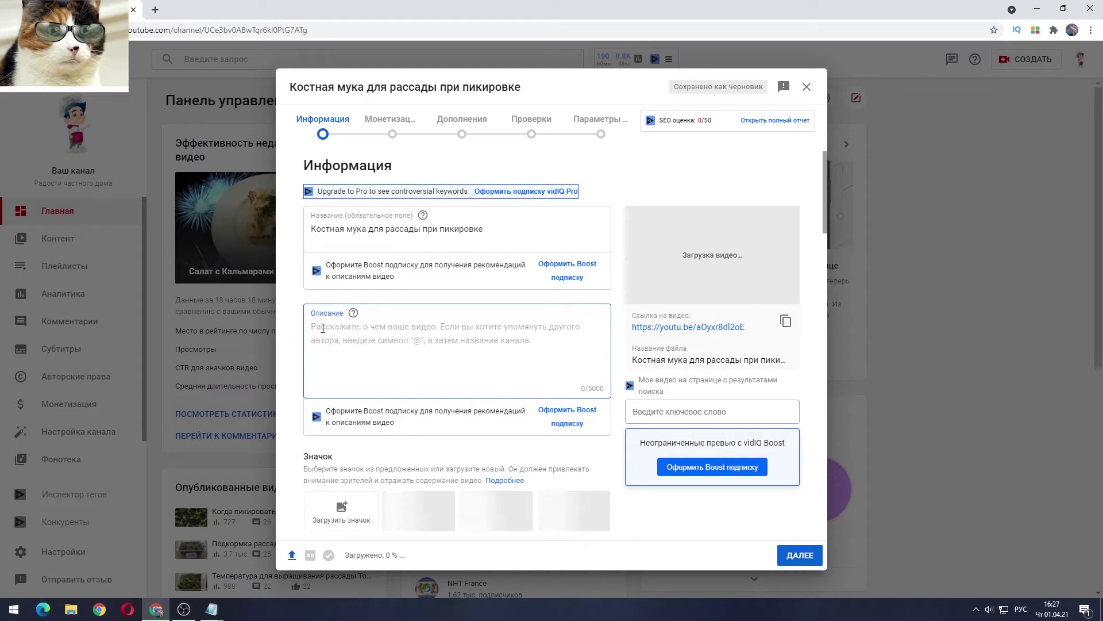
pyautogui.moveTo(211, 614)
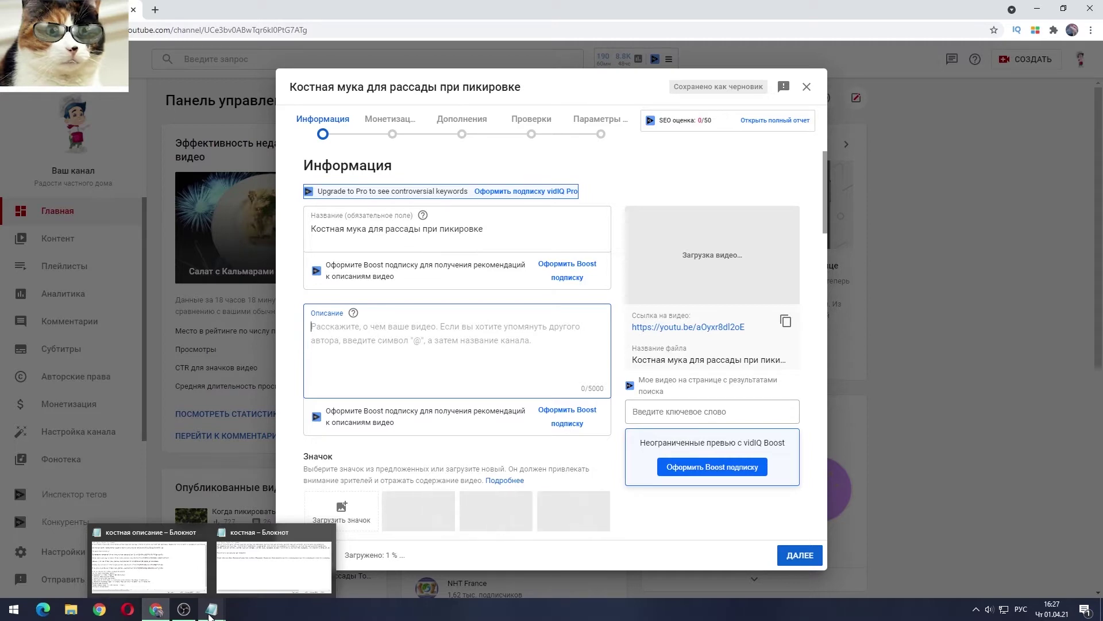
pyautogui.click(195, 552)
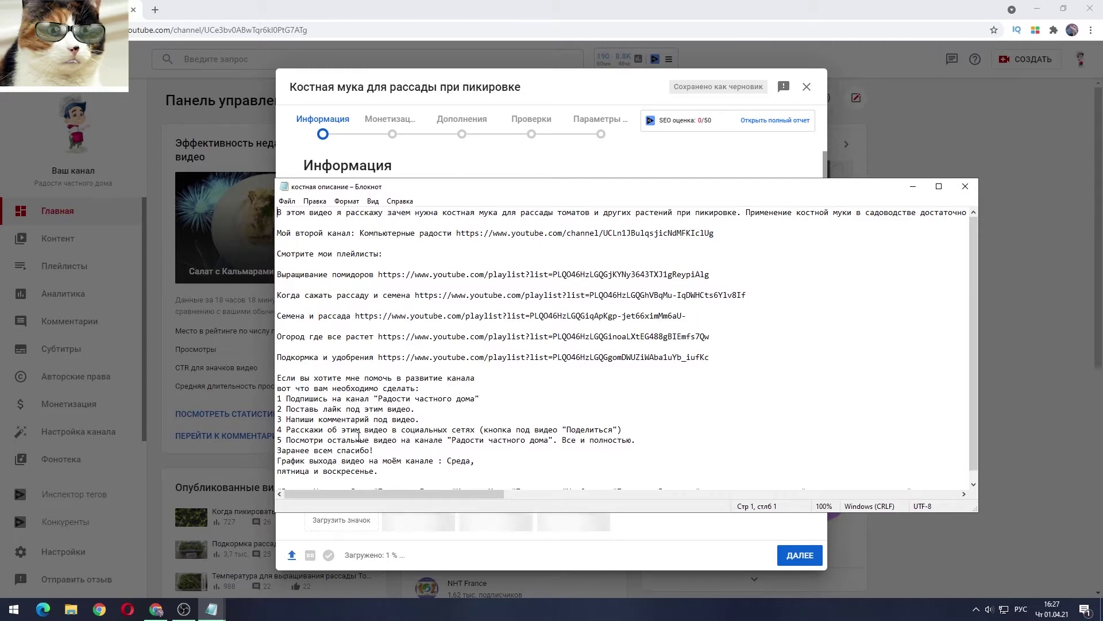
pyautogui.scroll(-1, 365, 439)
pyautogui.scroll(1, 362, 431)
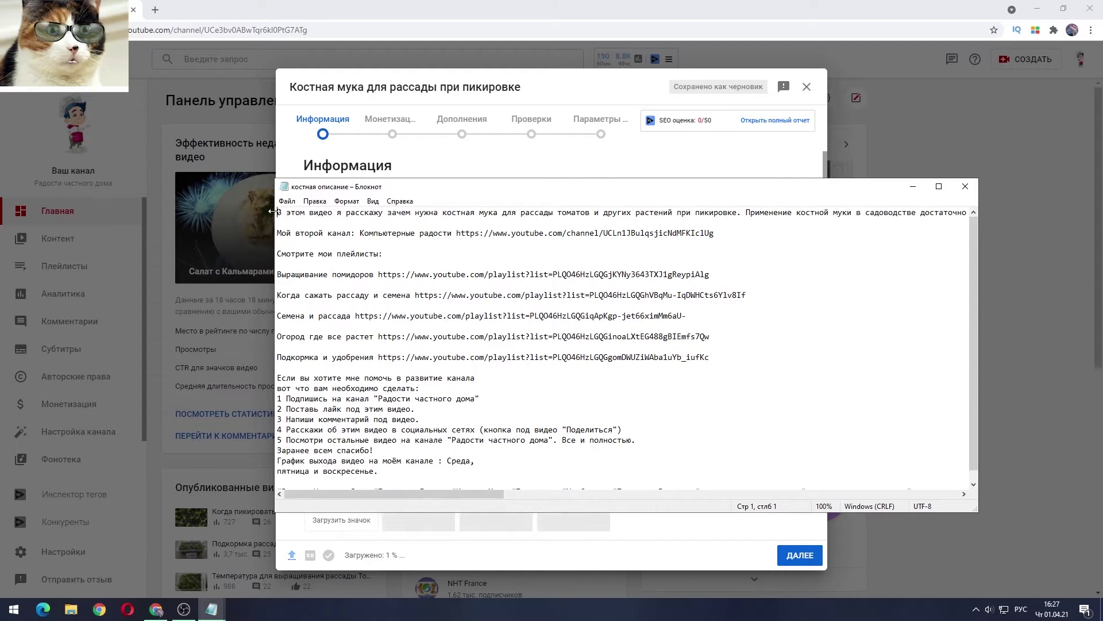
pyautogui.moveTo(278, 212); pyautogui.dragTo(717, 482)
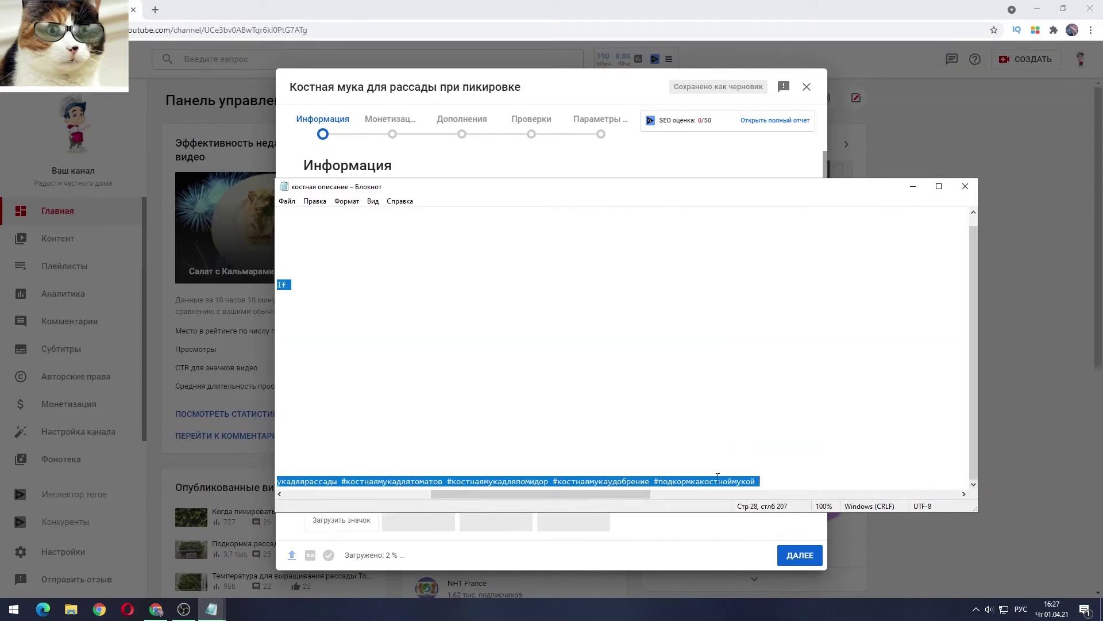
pyautogui.rightClick(717, 482)
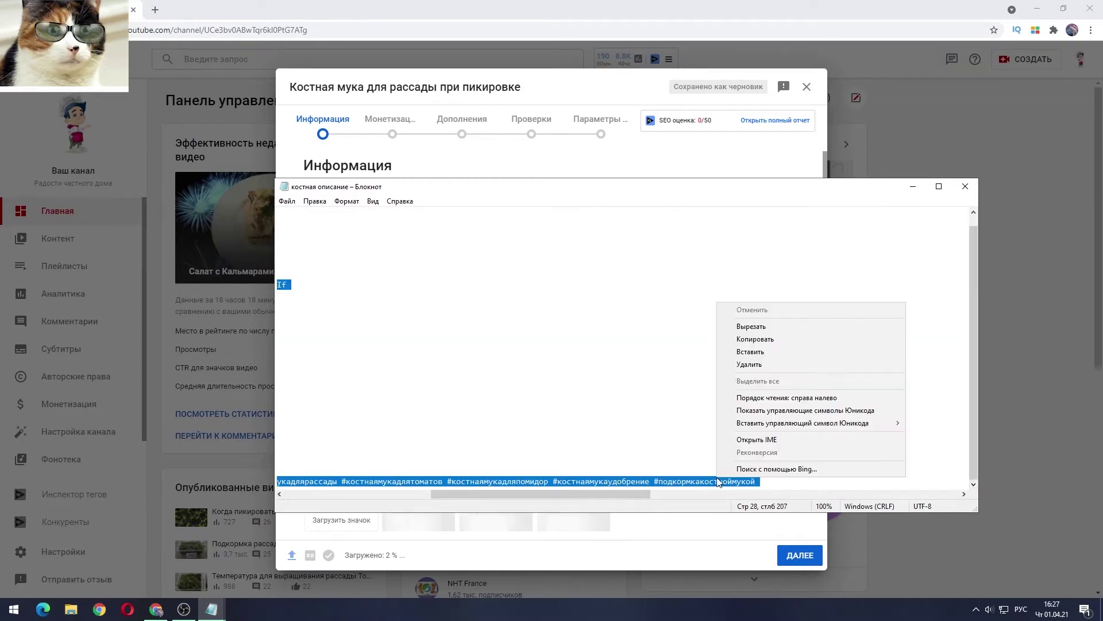
pyautogui.click(744, 340)
pyautogui.click(965, 187)
# Paste the copied text into the video's description.
pyautogui.click(327, 320)
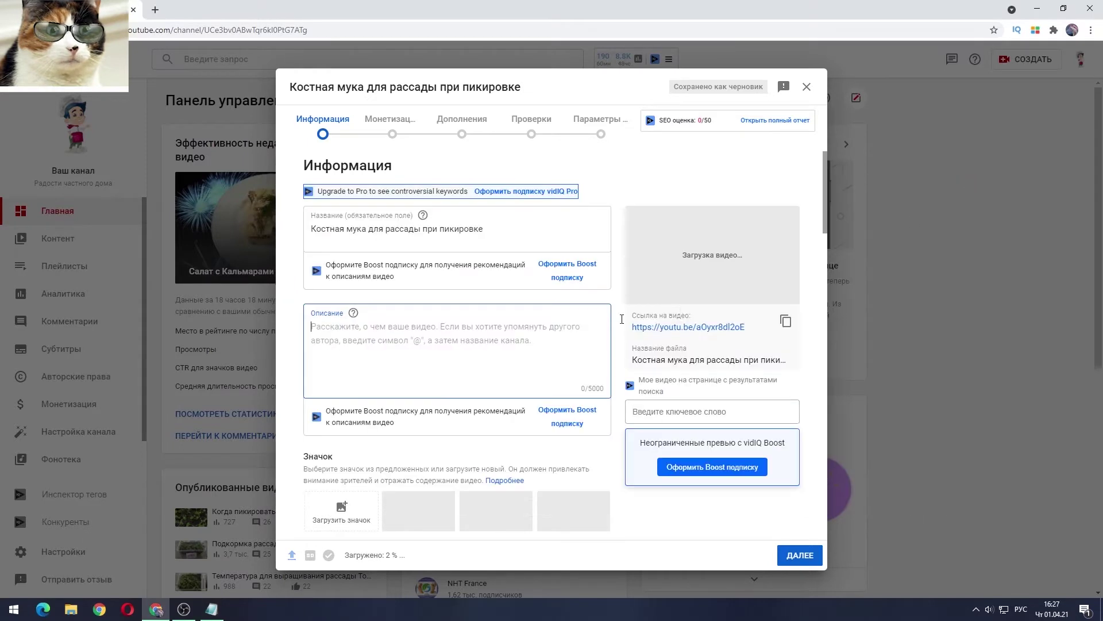
pyautogui.rightClick(324, 330)
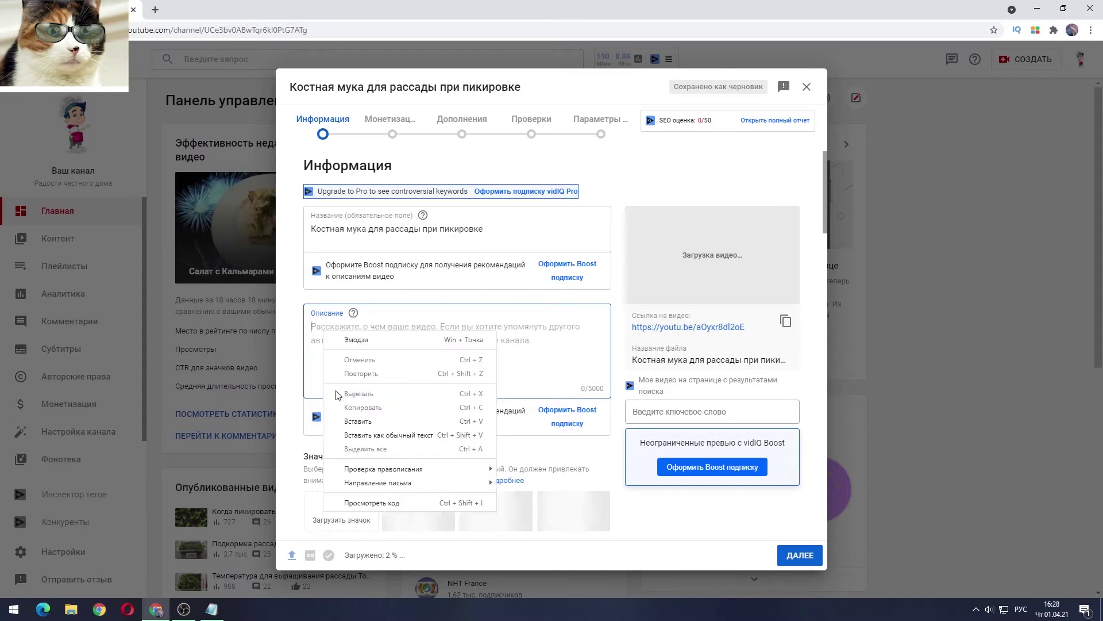
pyautogui.click(345, 421)
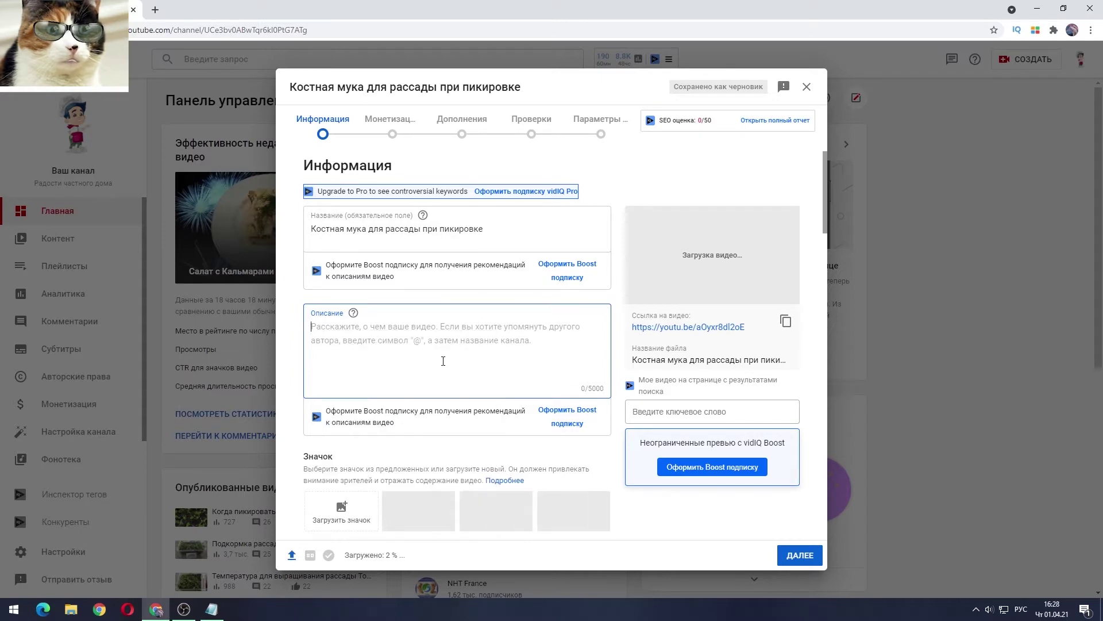
# Upload the image "костная" from the "превьюшки" folder as the video's custom thumbnail.
pyautogui.click(826, 166)
pyautogui.scroll(-10, 819, 227)
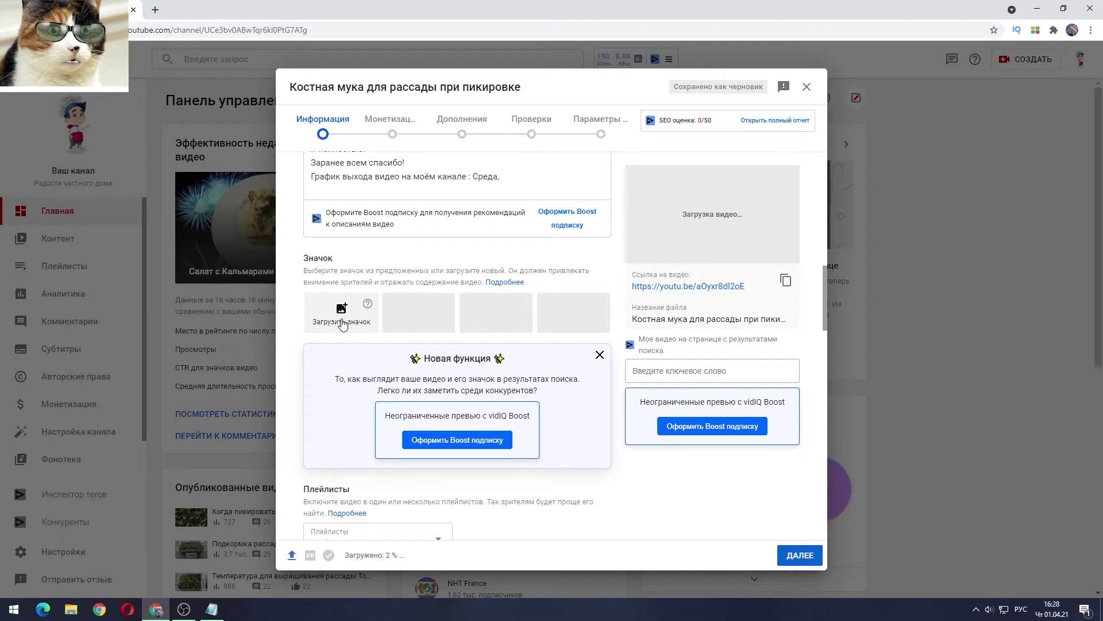
pyautogui.click(342, 323)
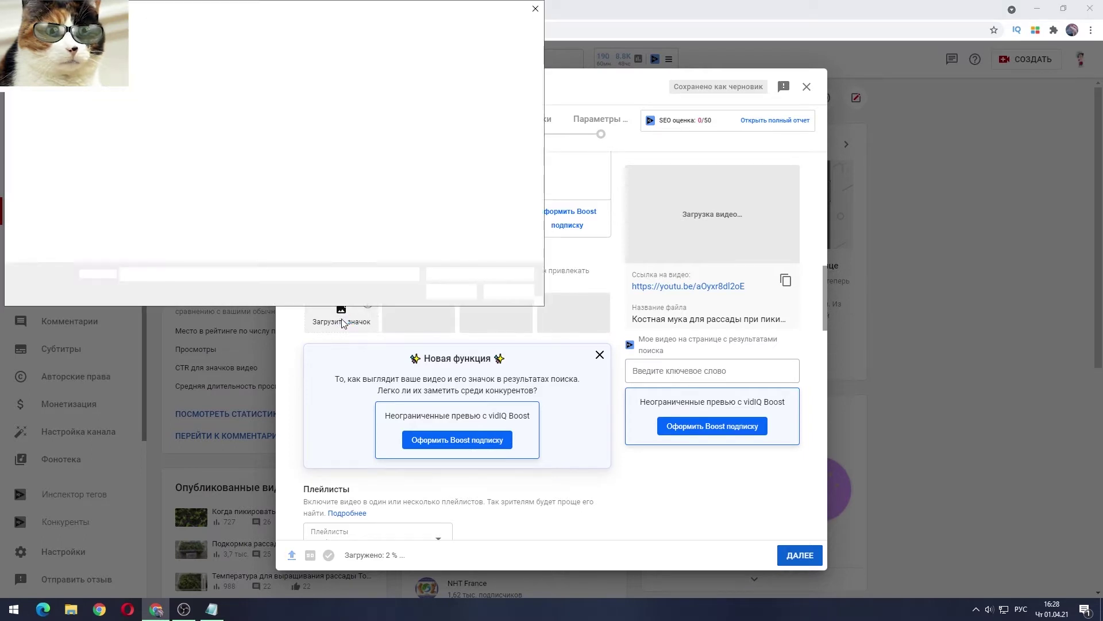
pyautogui.click(319, 108)
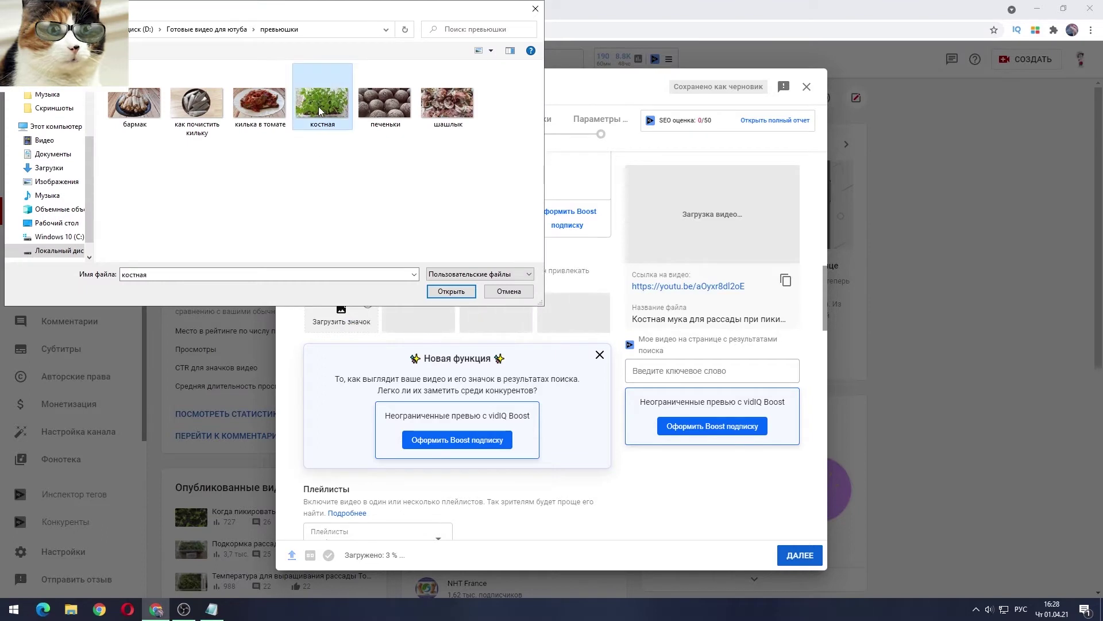
pyautogui.click(443, 290)
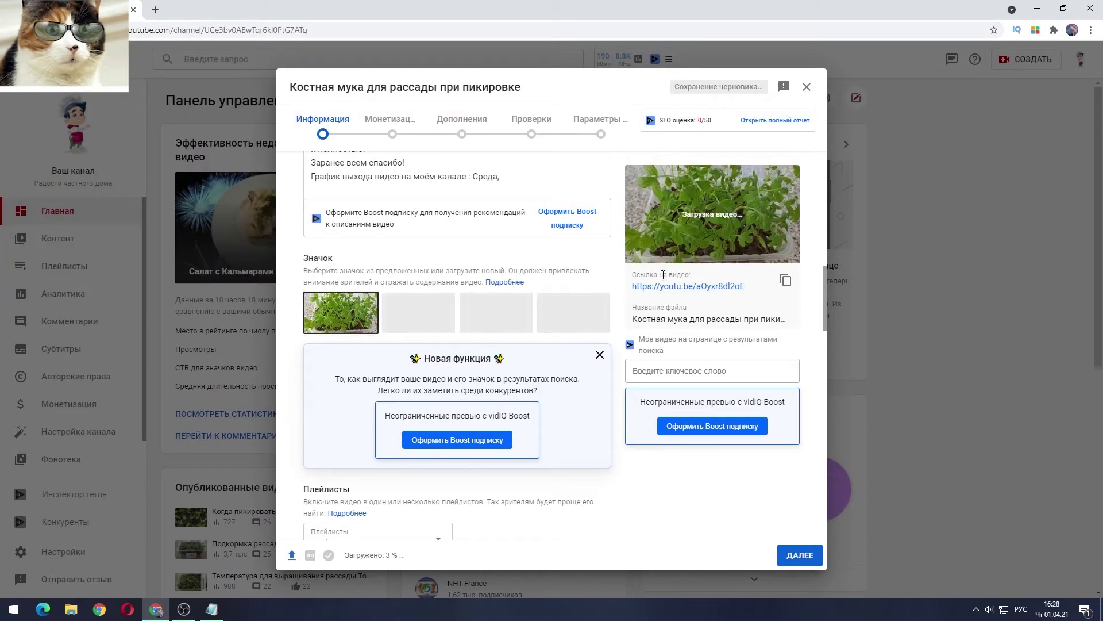
# Add the video to the playlists "Семена и рассада", "Когда Сажать Рассаду и Семена", "Выращивание помидоров" and "Огород где все Растет".
pyautogui.moveTo(829, 309); pyautogui.dragTo(830, 359)
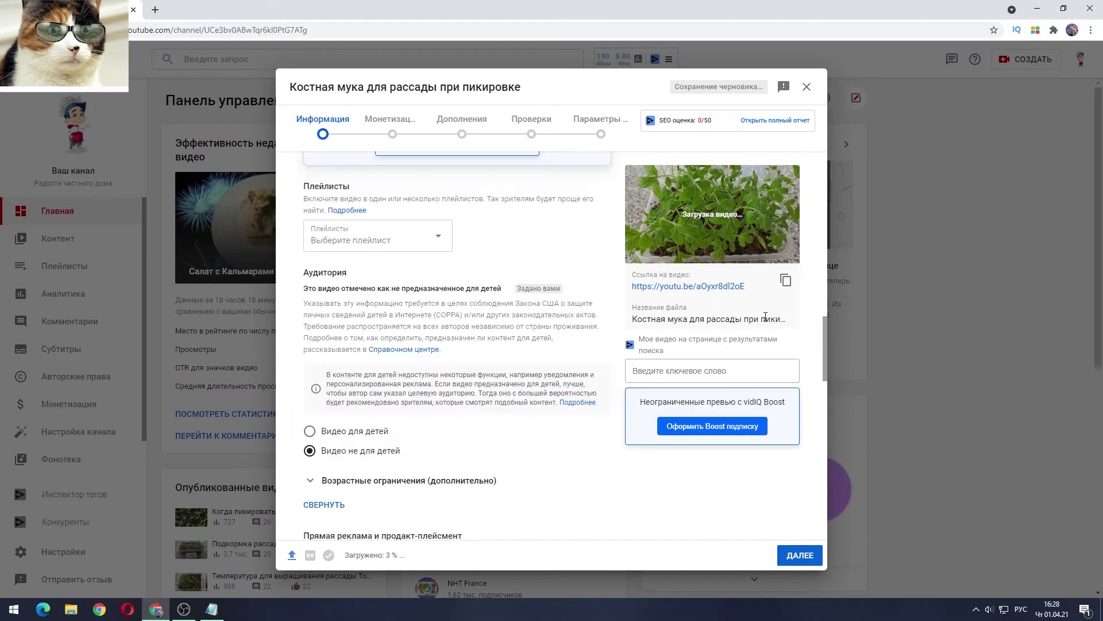
pyautogui.click(359, 242)
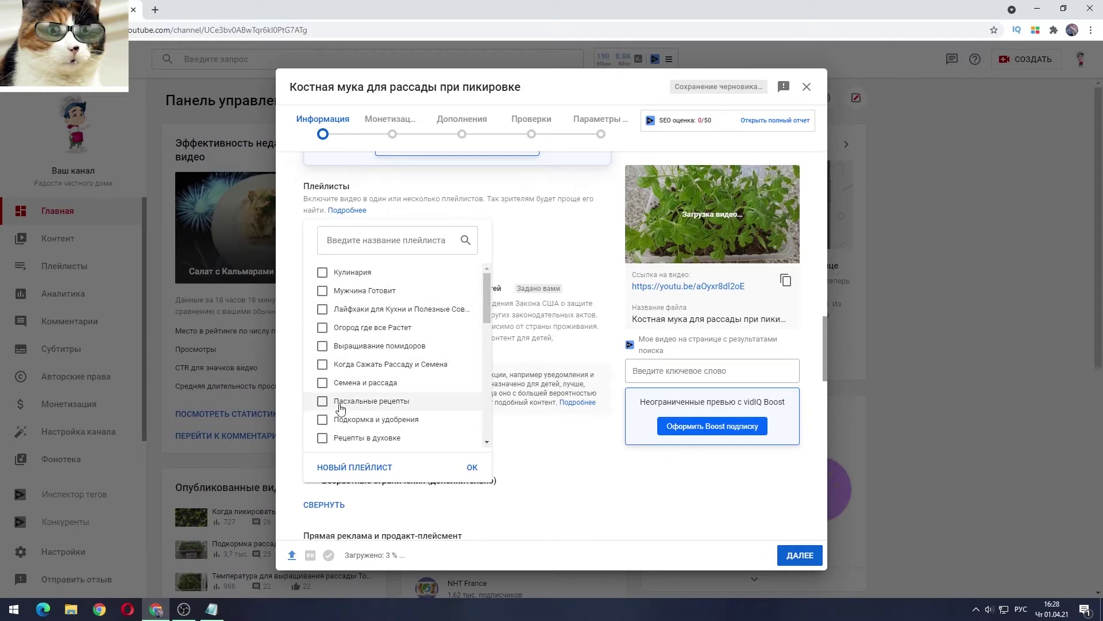
pyautogui.click(342, 383)
pyautogui.click(342, 364)
pyautogui.click(342, 345)
pyautogui.click(339, 327)
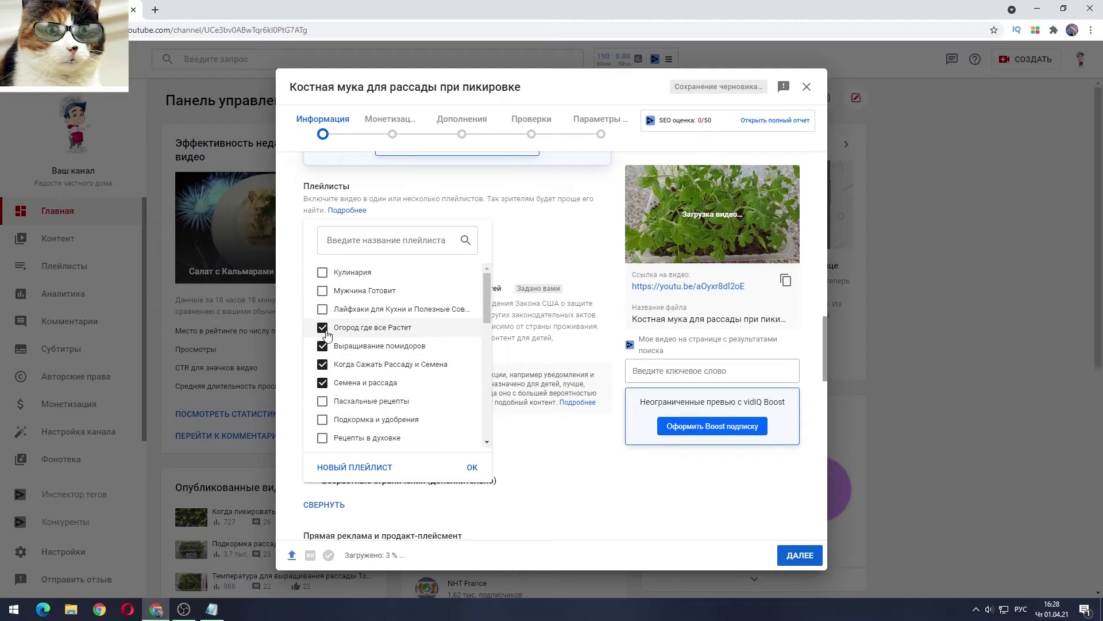
pyautogui.click(472, 470)
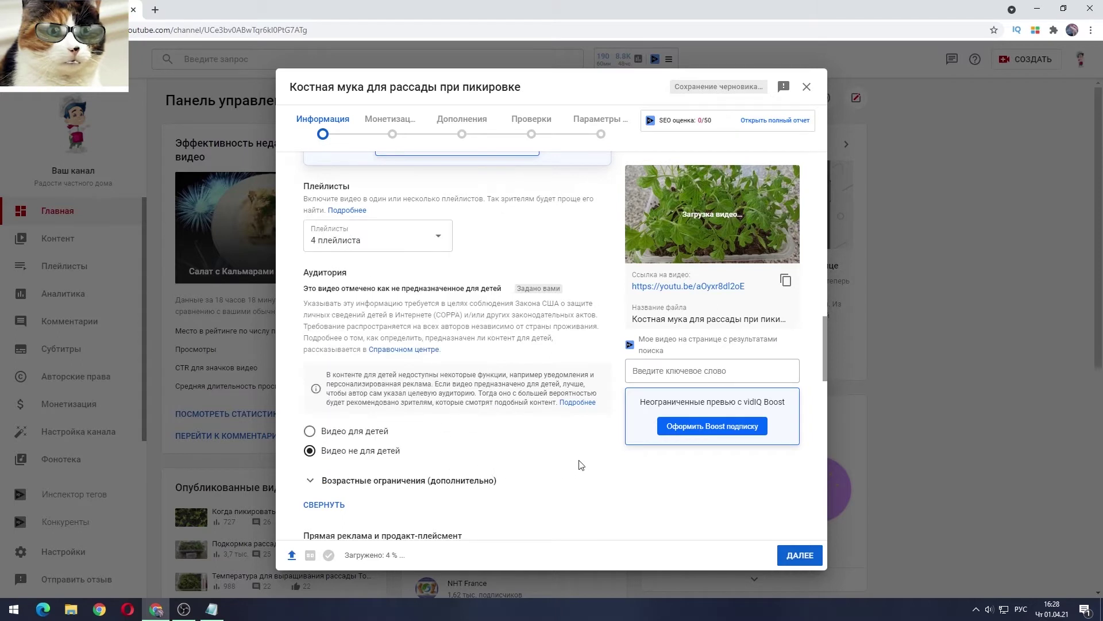
# Switch to the Notepad file "костная", copy the comma-separated keyword lines at its beginning, and close the file.
pyautogui.moveTo(823, 340); pyautogui.dragTo(823, 393)
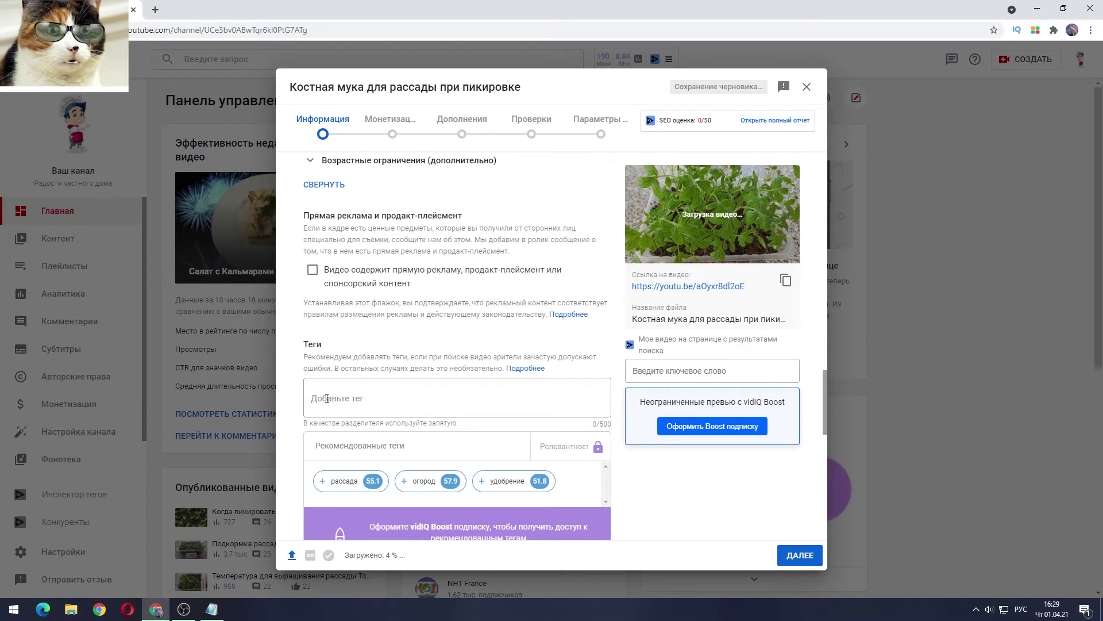
pyautogui.moveTo(212, 610)
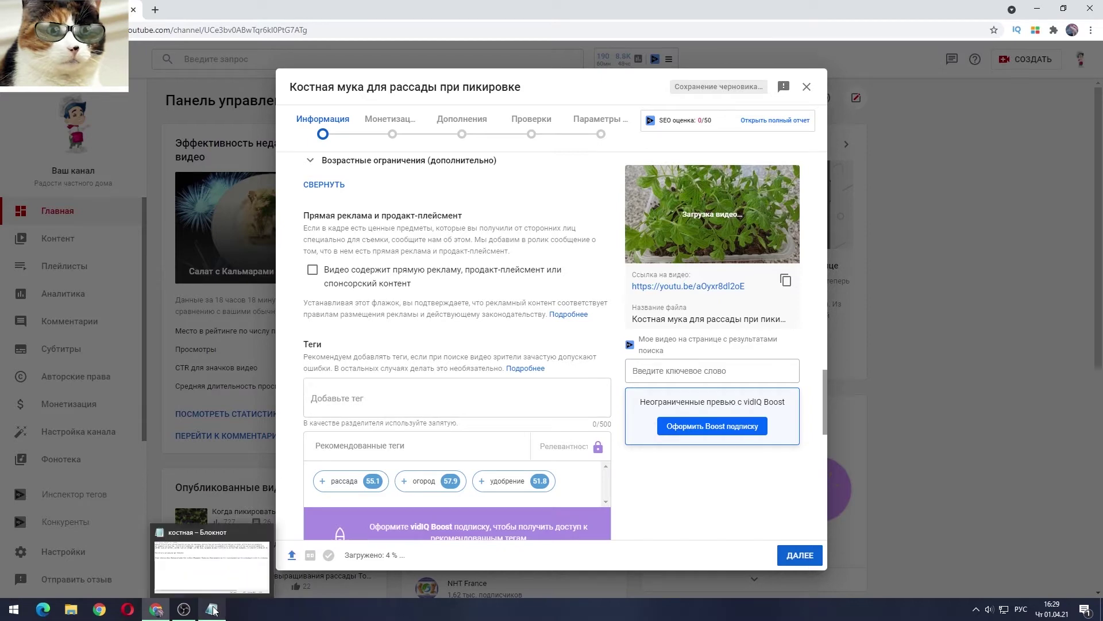
pyautogui.click(213, 610)
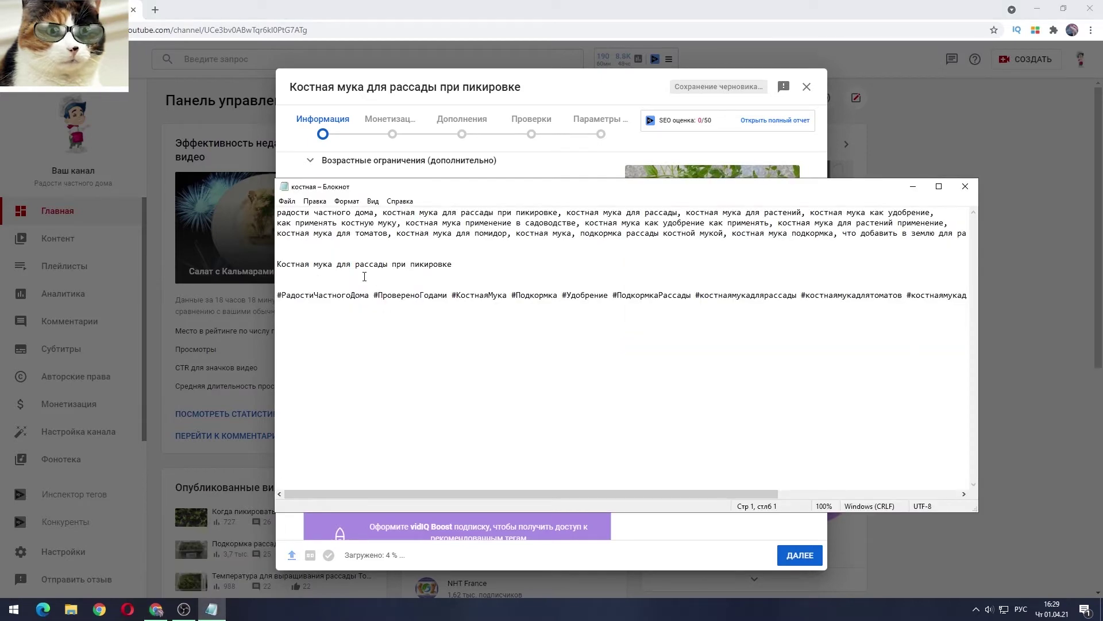
pyautogui.moveTo(278, 212); pyautogui.dragTo(453, 246)
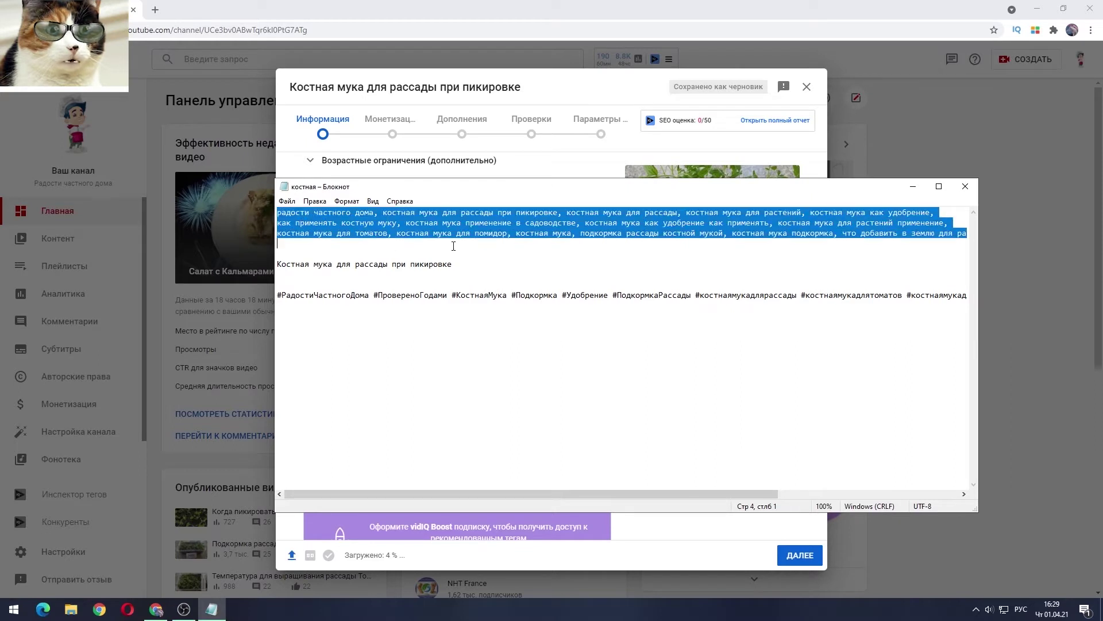
pyautogui.rightClick(544, 229)
pyautogui.click(566, 265)
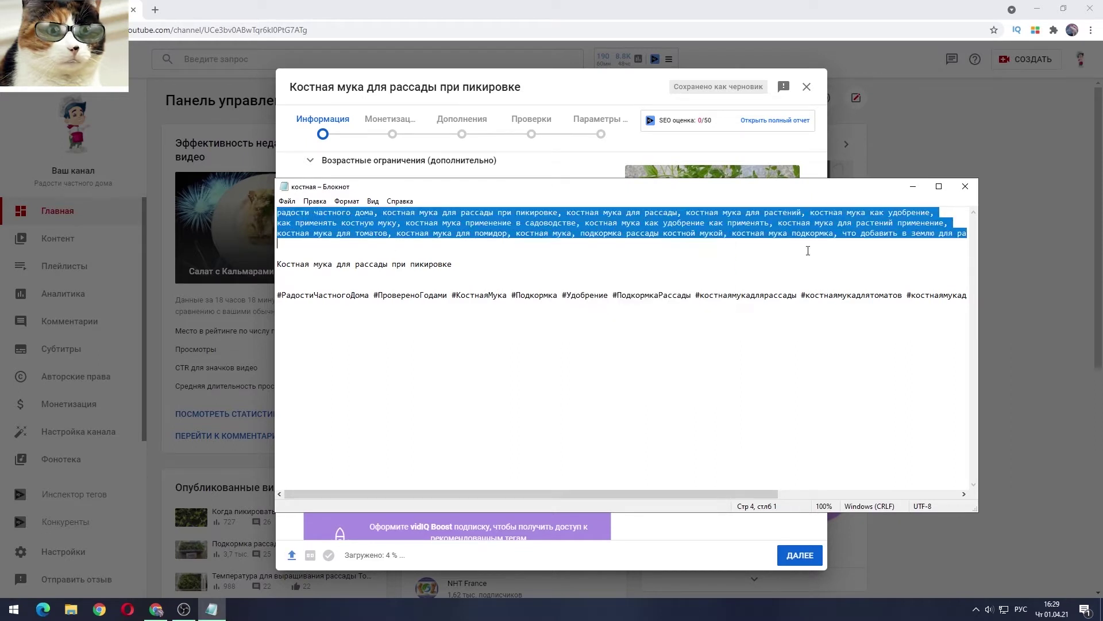
pyautogui.click(965, 187)
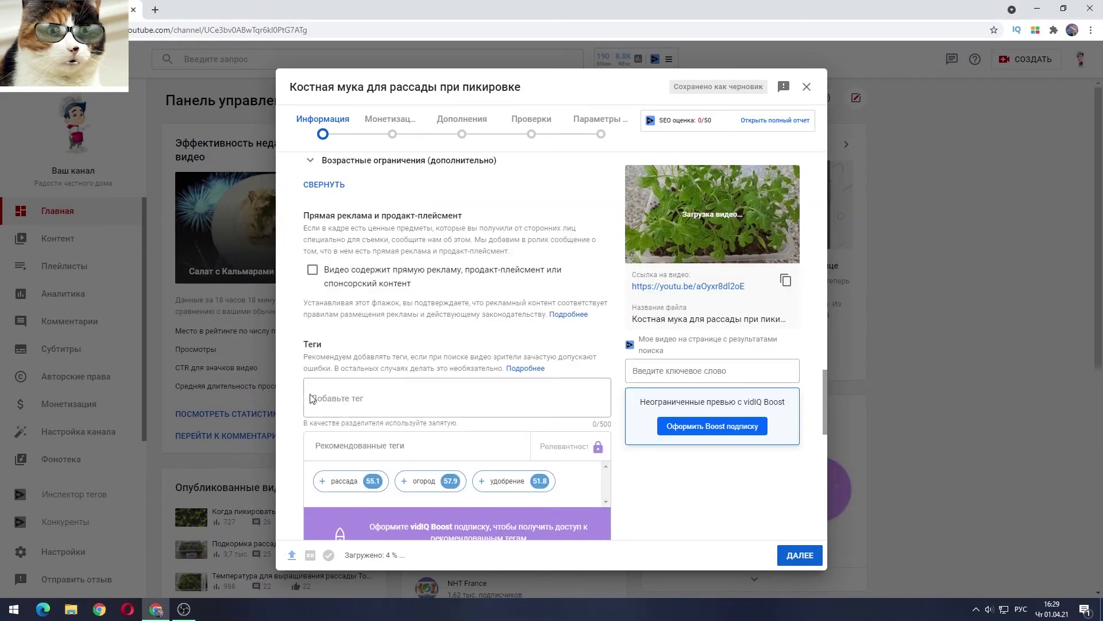
# Paste the copied keywords as the video's tags.
pyautogui.click(314, 398)
pyautogui.rightClick(318, 396)
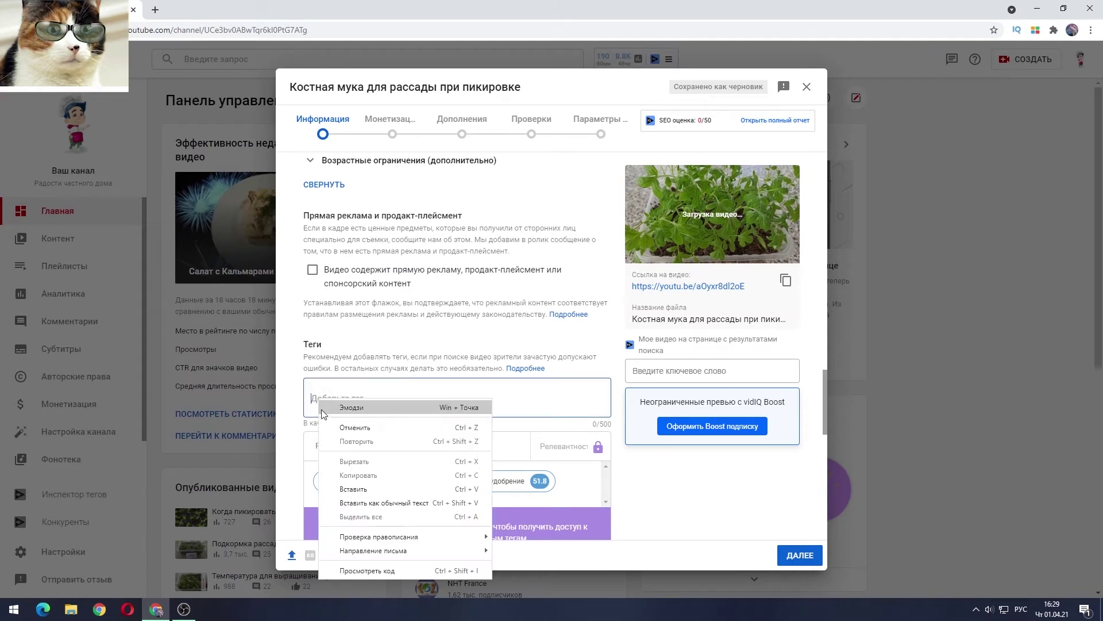
pyautogui.click(351, 489)
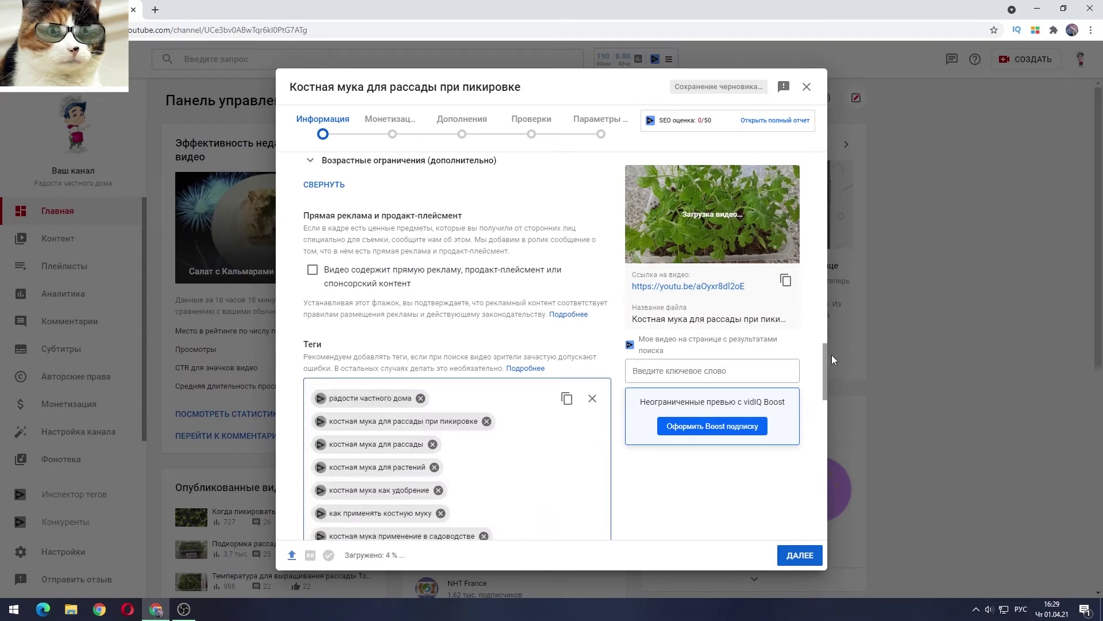
# Add the extra tag "рассада" after the last tag of the video.
pyautogui.moveTo(825, 353); pyautogui.dragTo(829, 391)
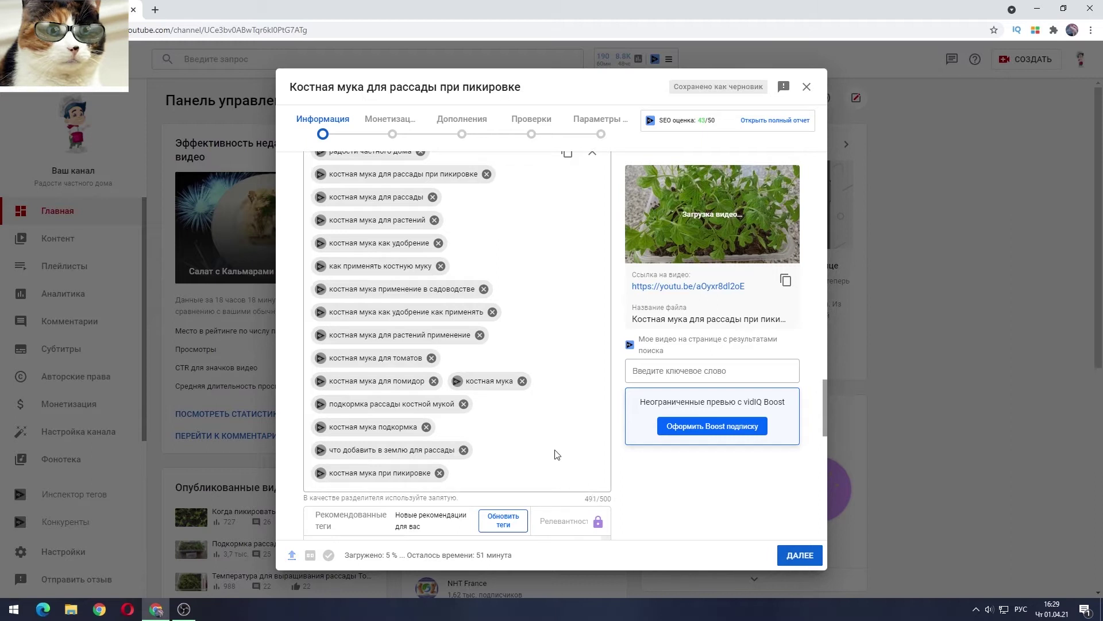
pyautogui.click(461, 478)
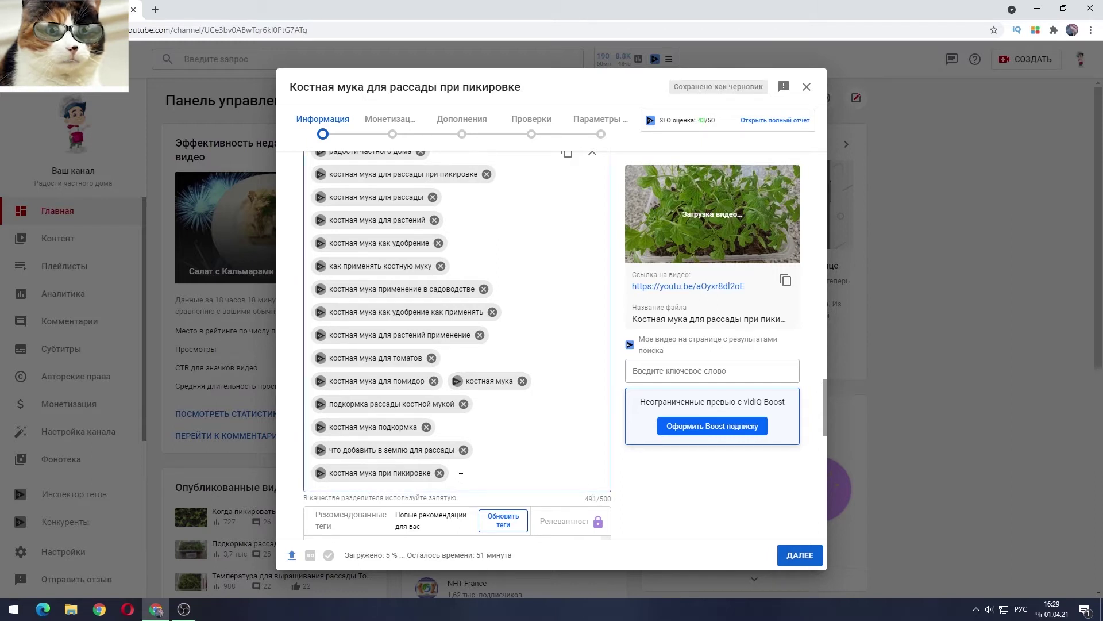
pyautogui.write('рассада,')
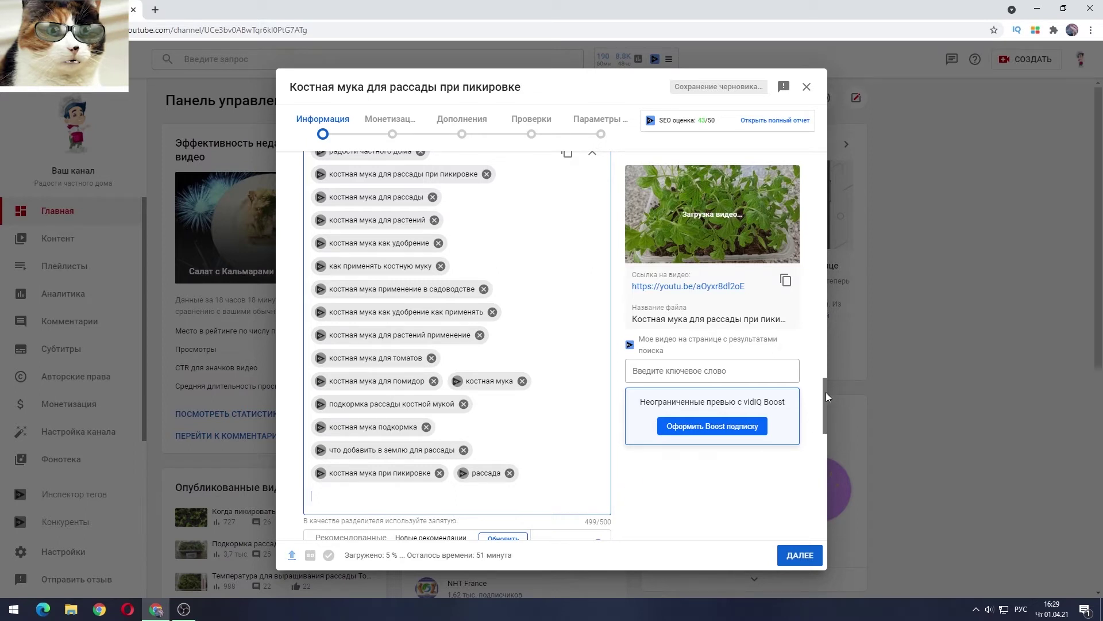
# Set the video's creation date to 1 April 2021.
pyautogui.moveTo(825, 392); pyautogui.dragTo(826, 462)
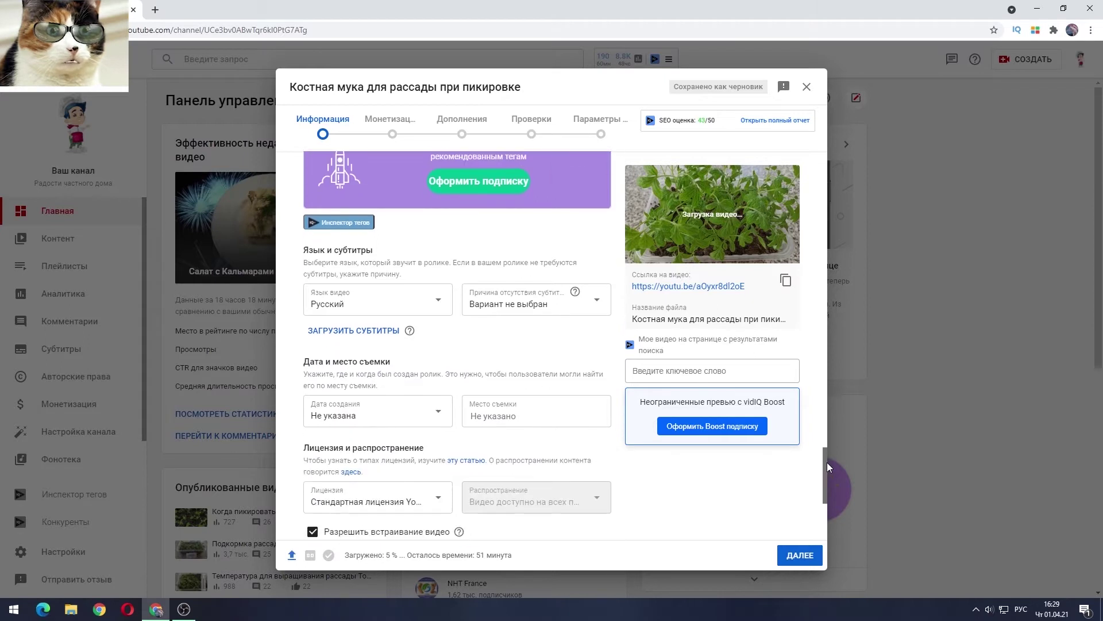
pyautogui.click(368, 419)
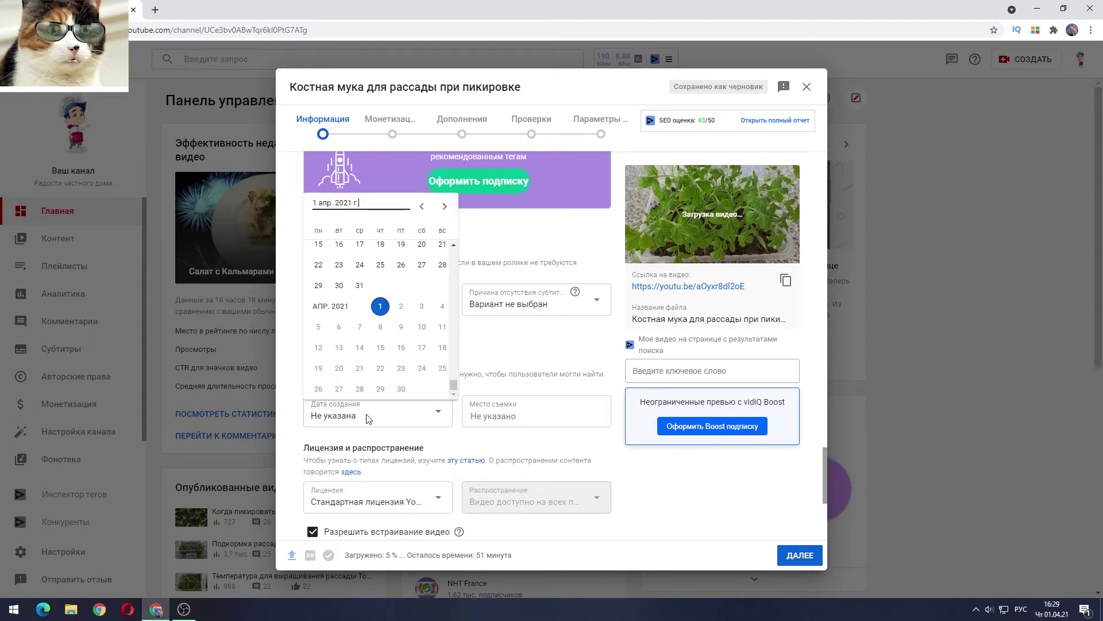
pyautogui.click(379, 306)
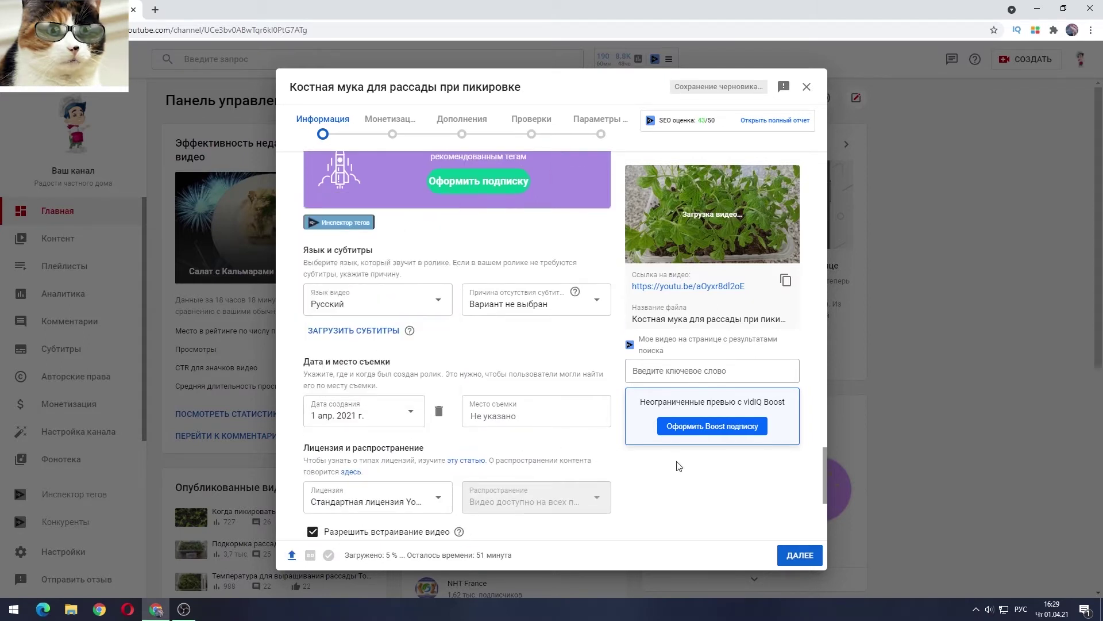
# Set the sort order of the video's comments to "Сначала новые".
pyautogui.moveTo(823, 470); pyautogui.dragTo(824, 515)
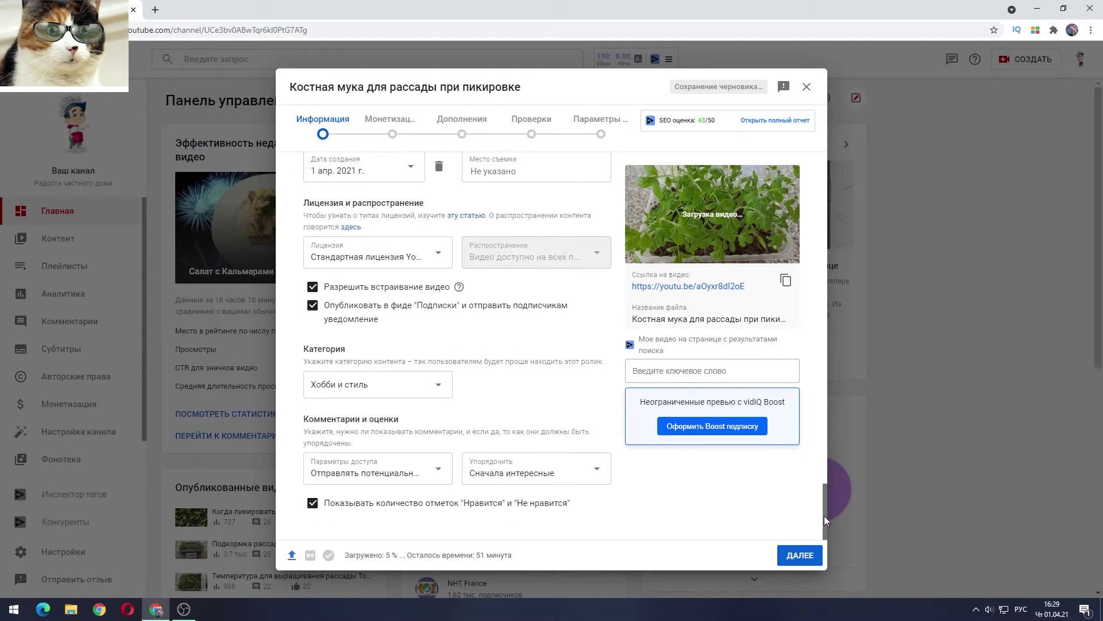
pyautogui.click(511, 471)
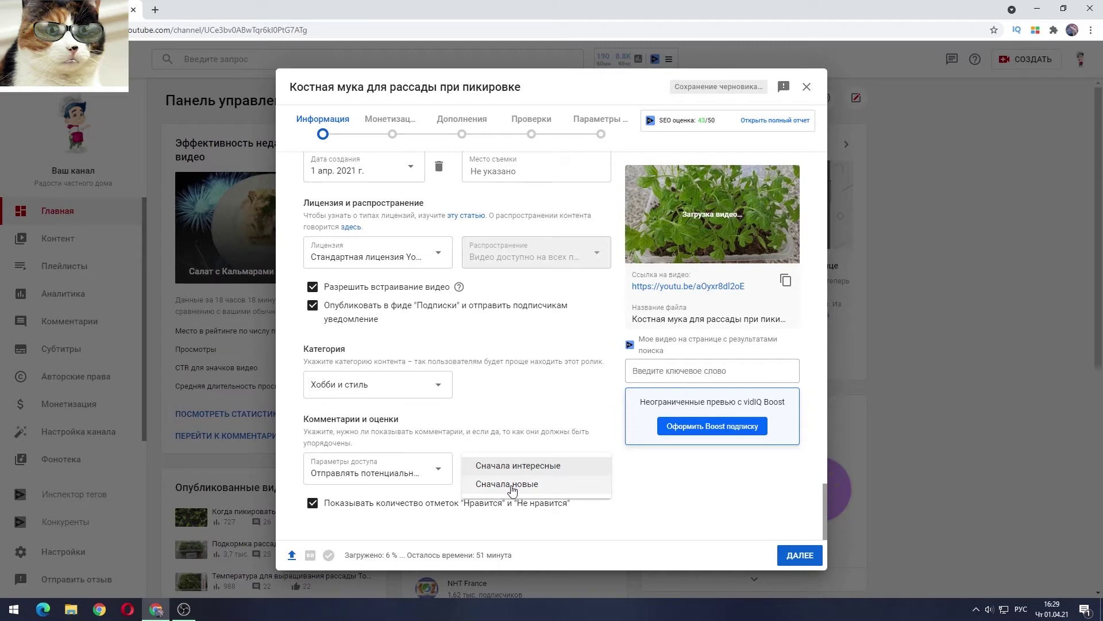
pyautogui.click(514, 486)
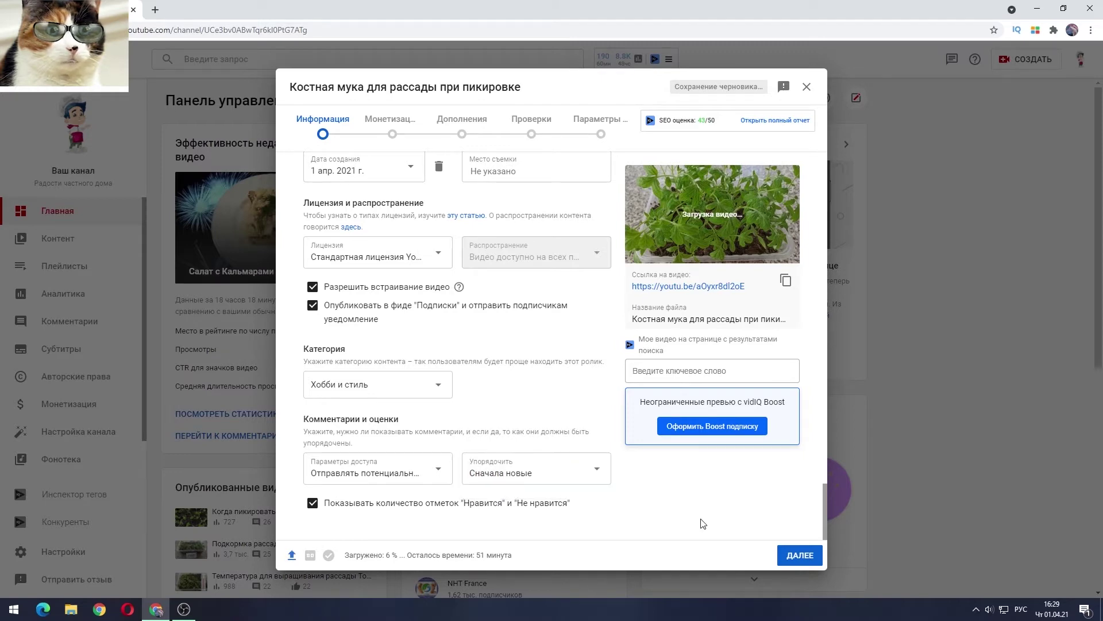
pyautogui.moveTo(826, 509); pyautogui.dragTo(796, 170)
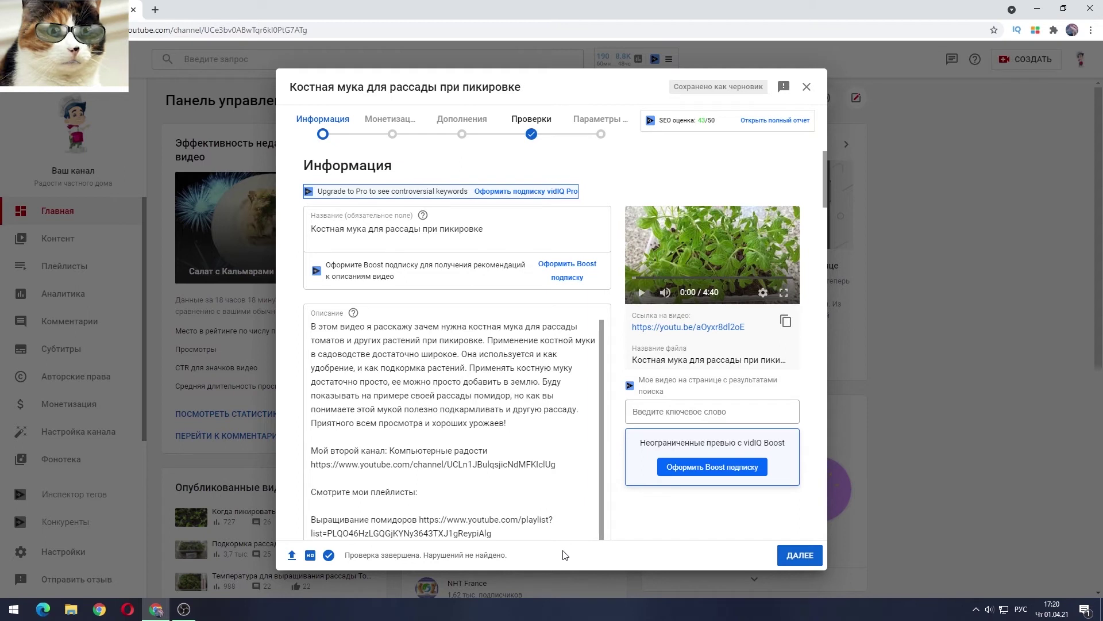
# Open the video's monetization settings and set monetization to "Включена".
pyautogui.click(389, 135)
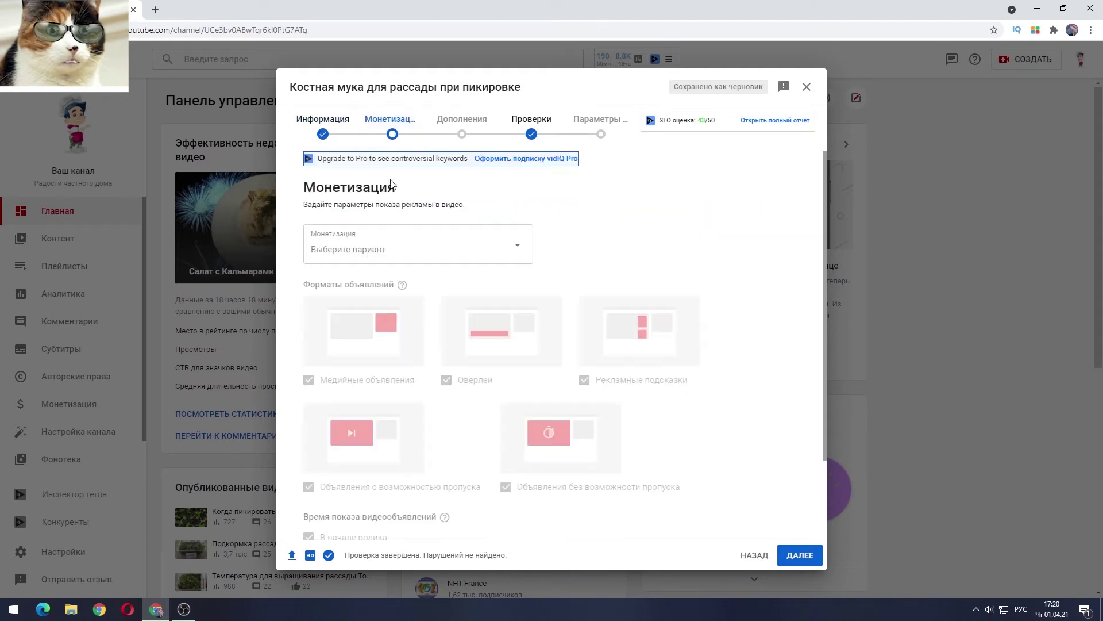
pyautogui.click(475, 248)
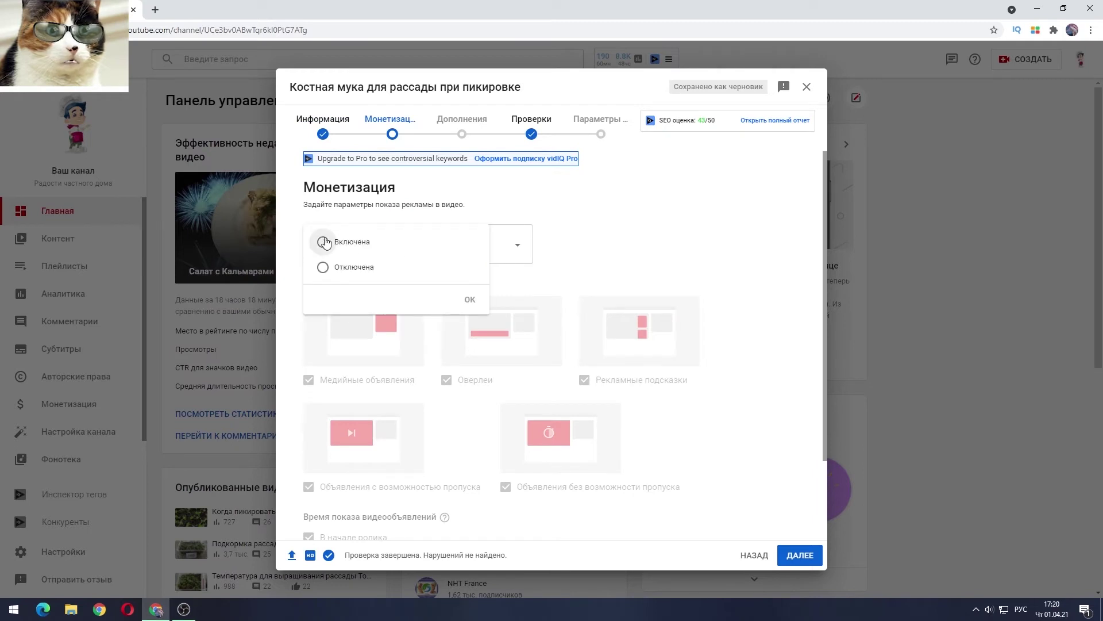
pyautogui.click(347, 245)
pyautogui.click(469, 298)
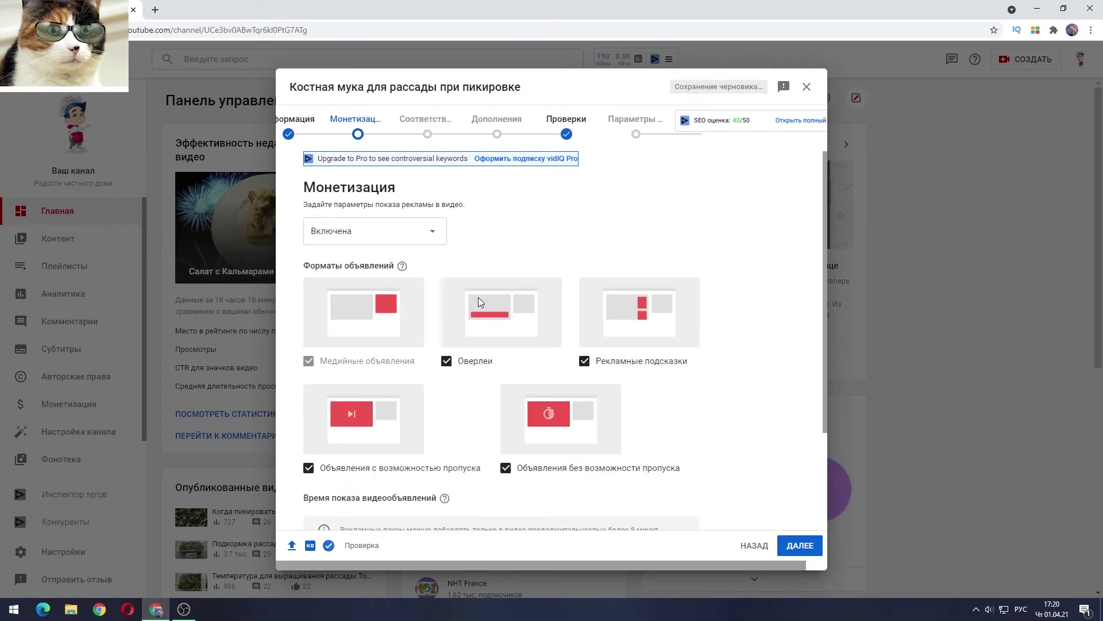
# In the advertiser suitability questionnaire, mark "Ничего из указанного выше" and submit the rating.
pyautogui.click(426, 128)
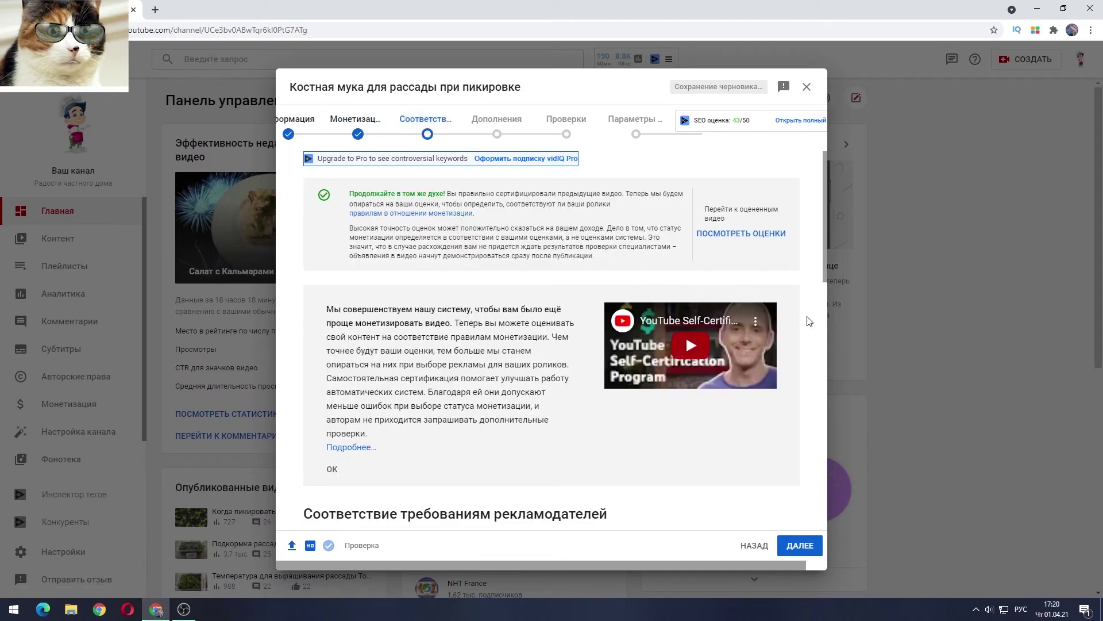
pyautogui.scroll(-2, 825, 231)
pyautogui.scroll(-4, 830, 274)
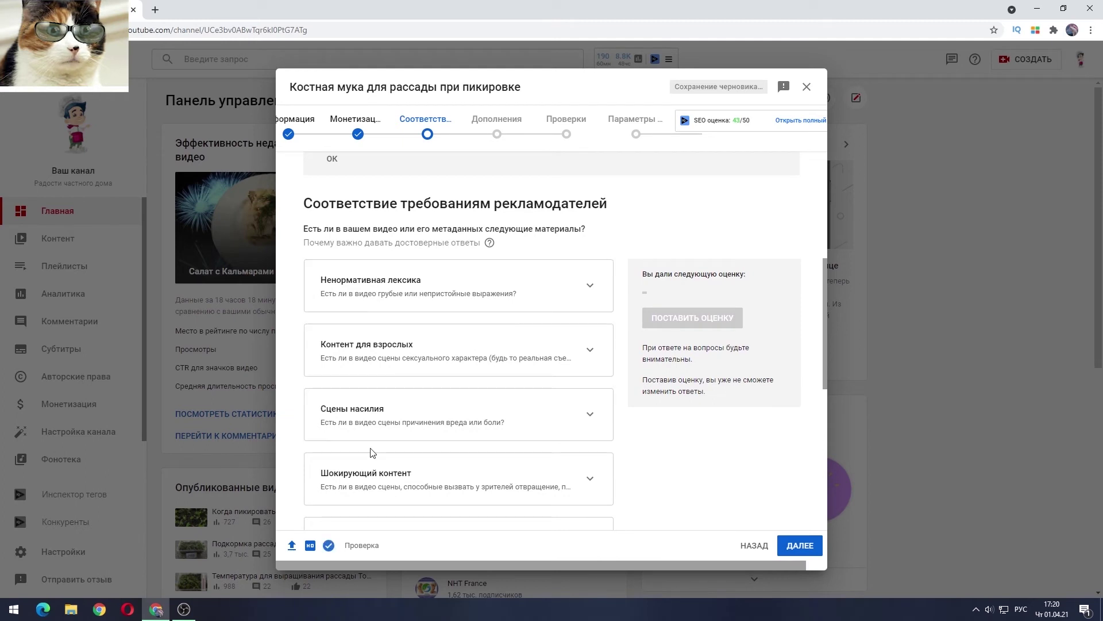
pyautogui.moveTo(826, 333); pyautogui.dragTo(823, 508)
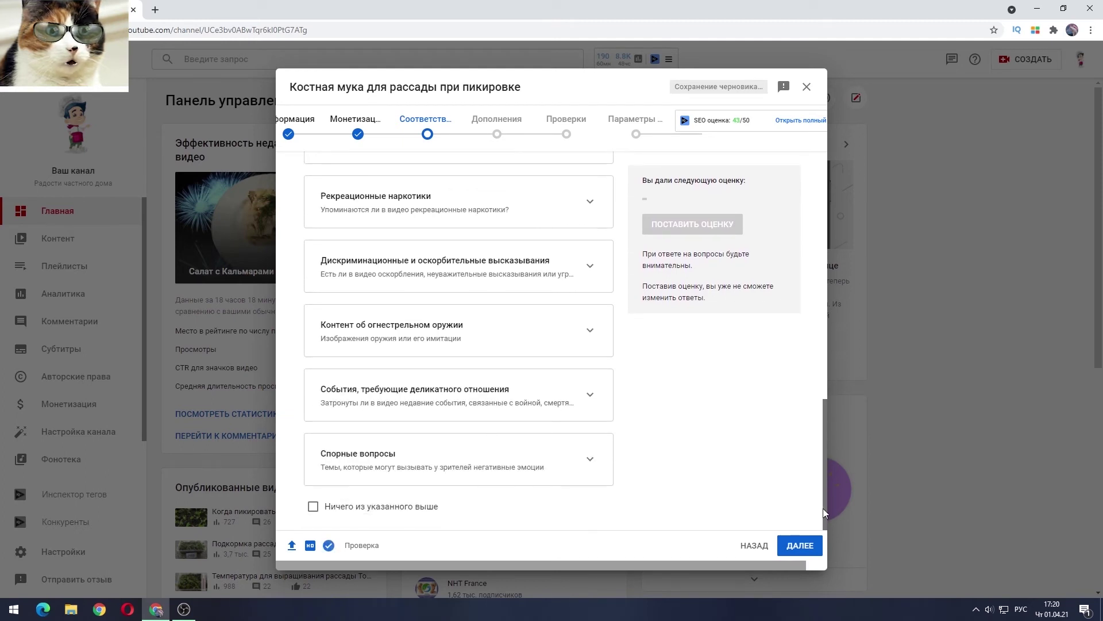
pyautogui.click(314, 507)
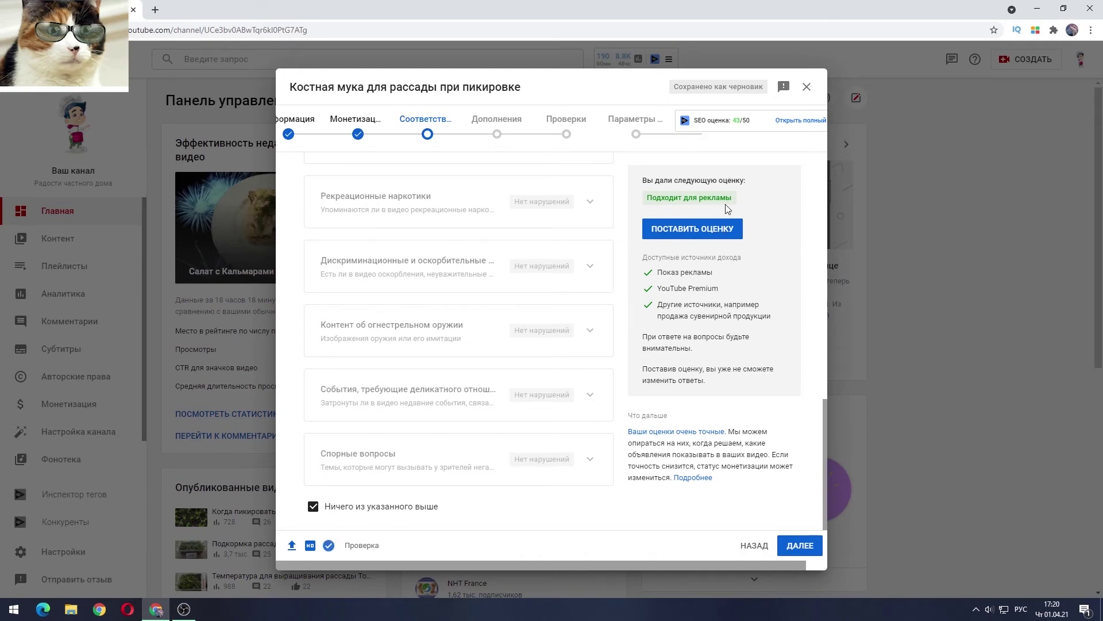
pyautogui.click(678, 229)
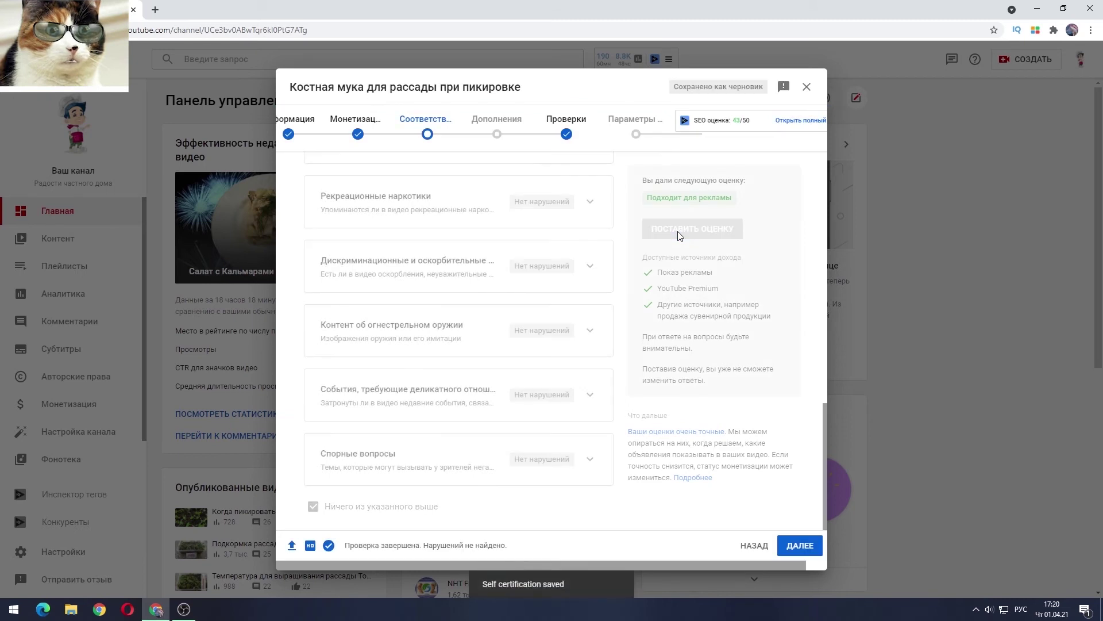
# Add a video card at 0:29:23 linking to the channel's video "Когда пикировать рассаду Помидор и зачем".
pyautogui.click(501, 134)
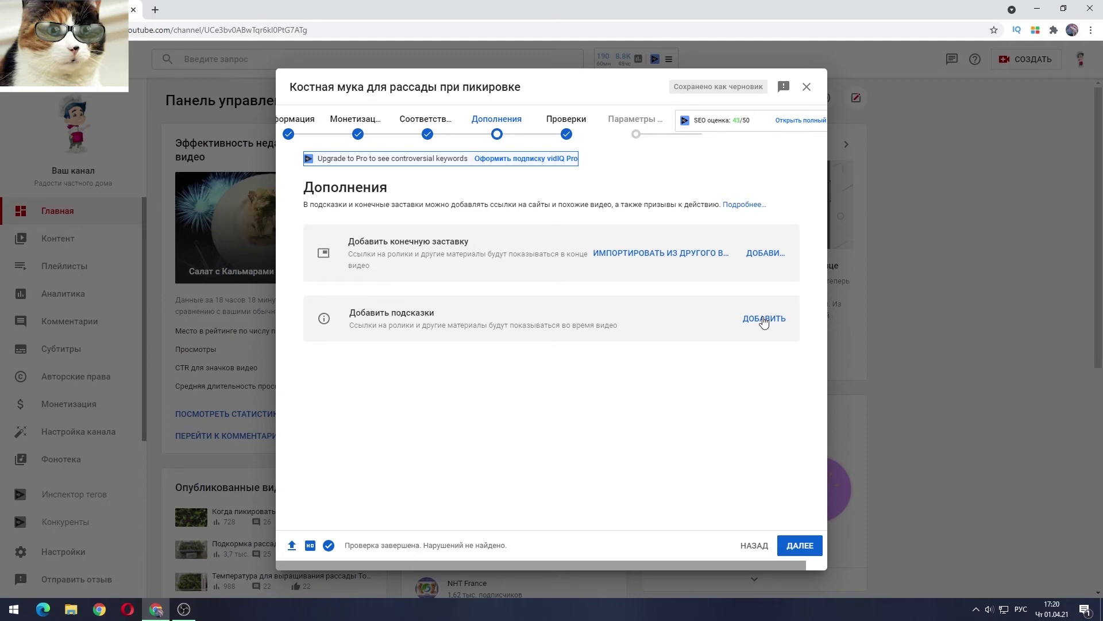
pyautogui.click(764, 320)
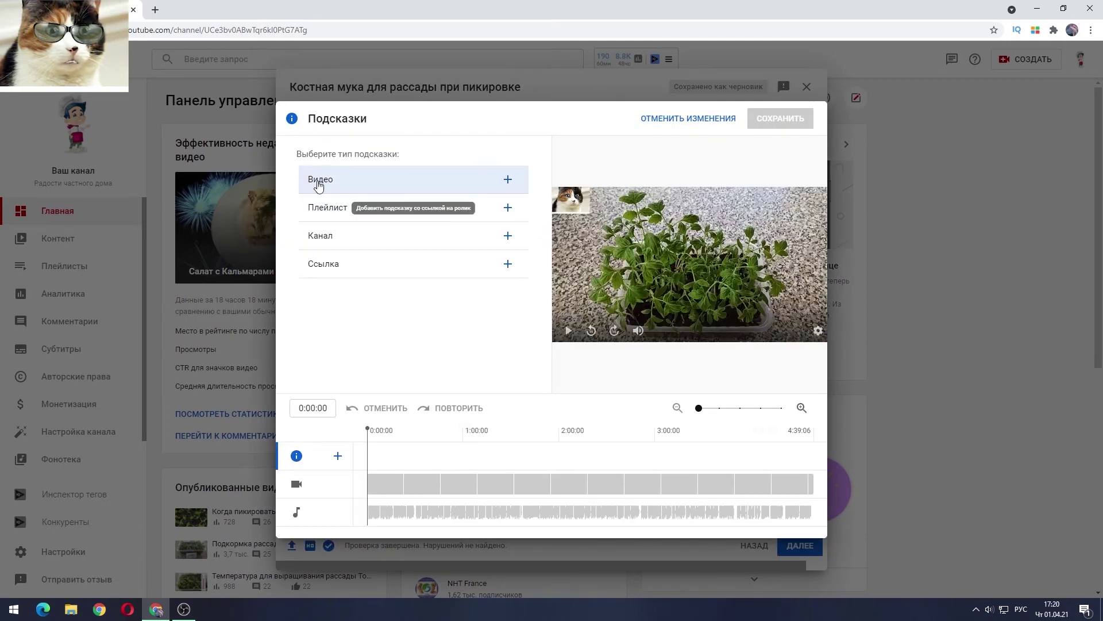
pyautogui.click(415, 506)
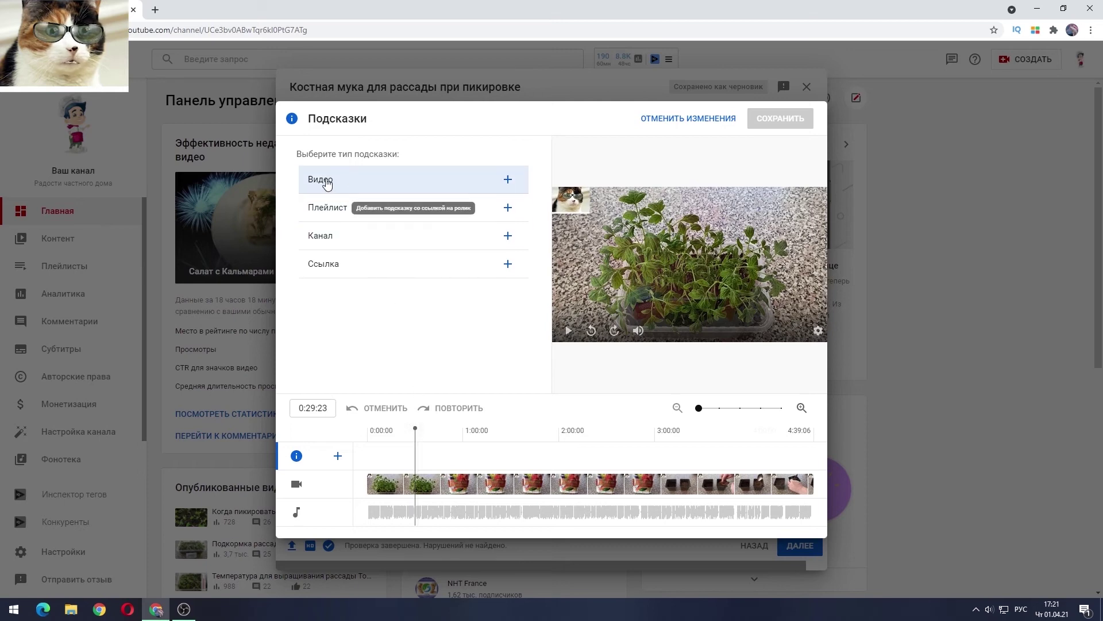
pyautogui.click(326, 181)
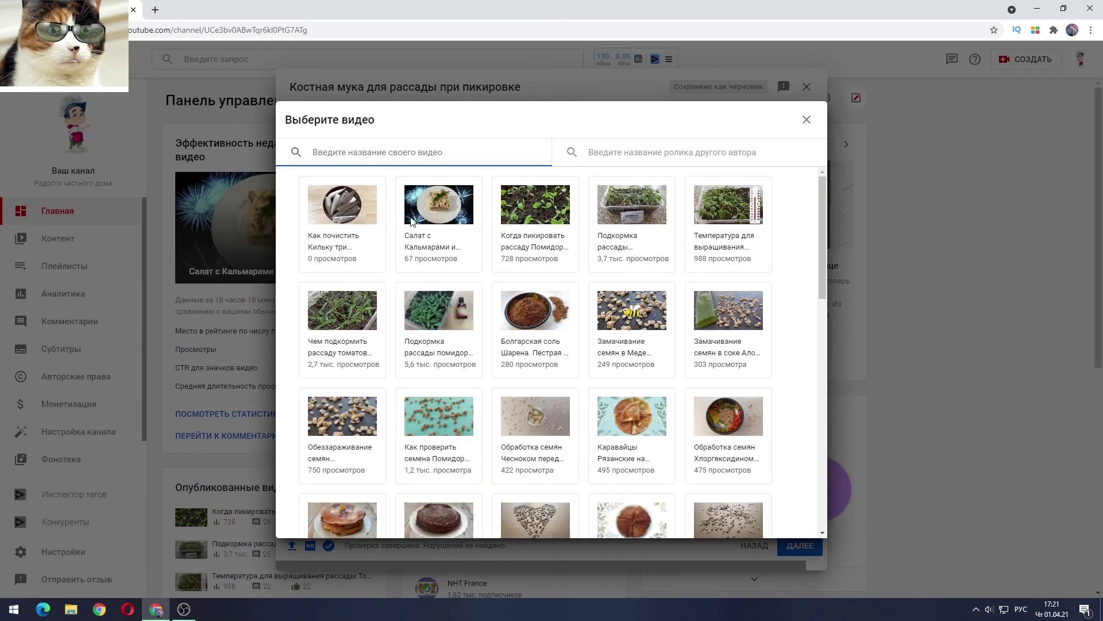
pyautogui.click(524, 218)
# Add a playlist card at 3:25:25 linking to "Выращивание помидоров" and save the cards.
pyautogui.click(310, 153)
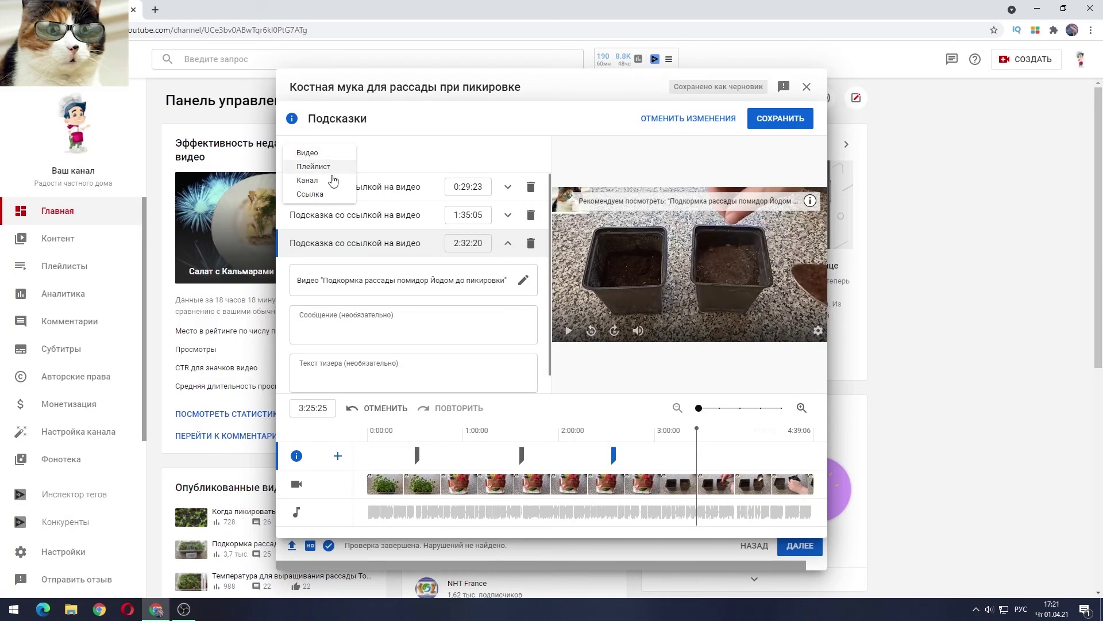
pyautogui.click(313, 168)
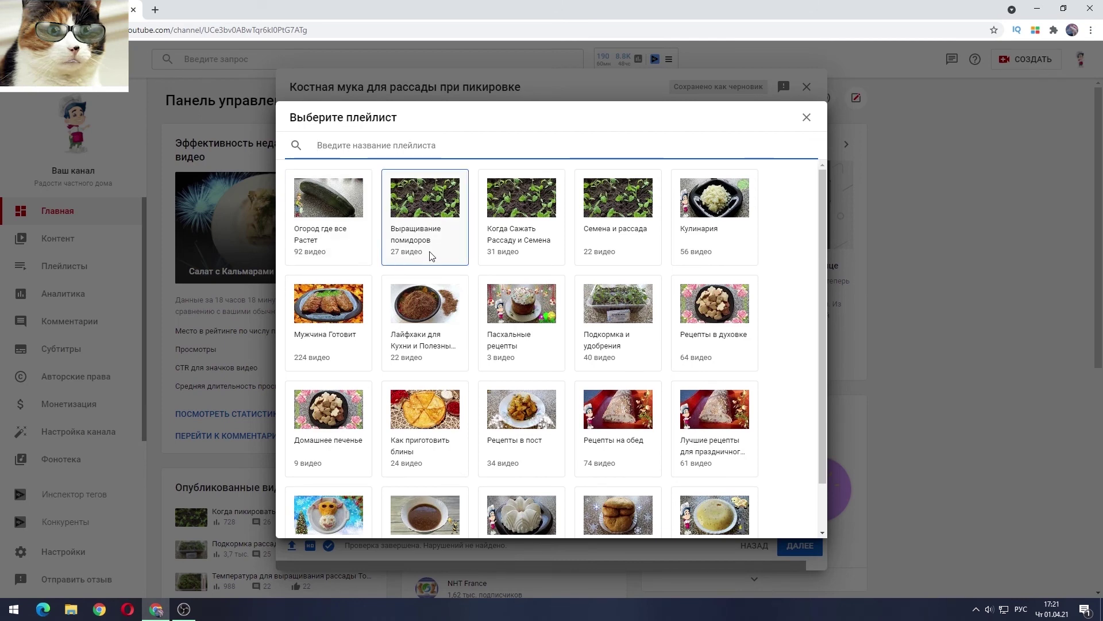
pyautogui.click(411, 206)
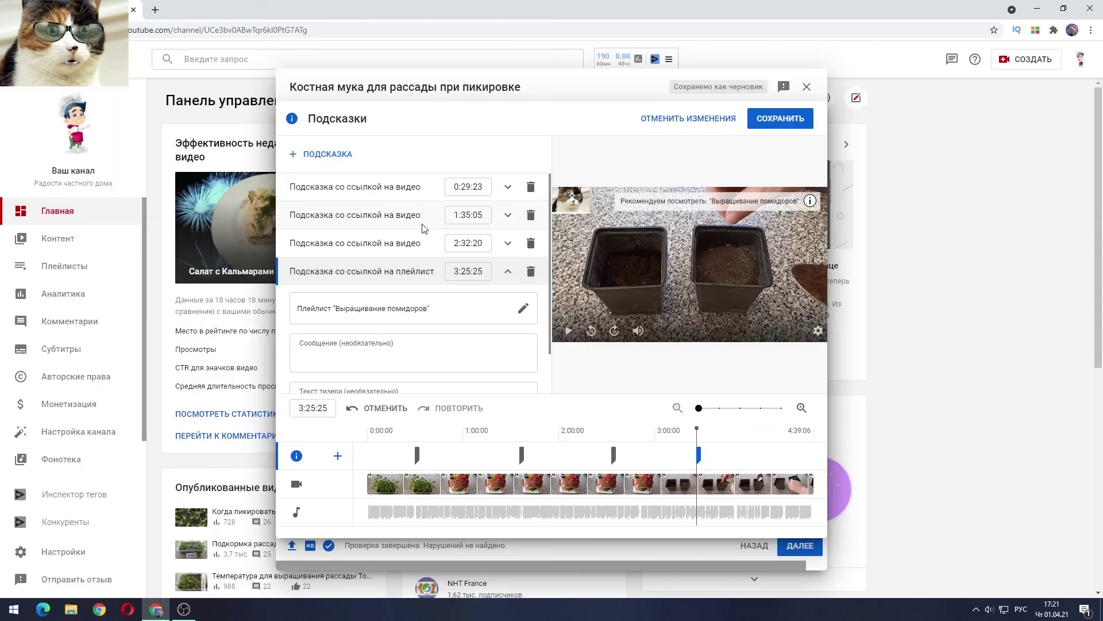
pyautogui.click(780, 117)
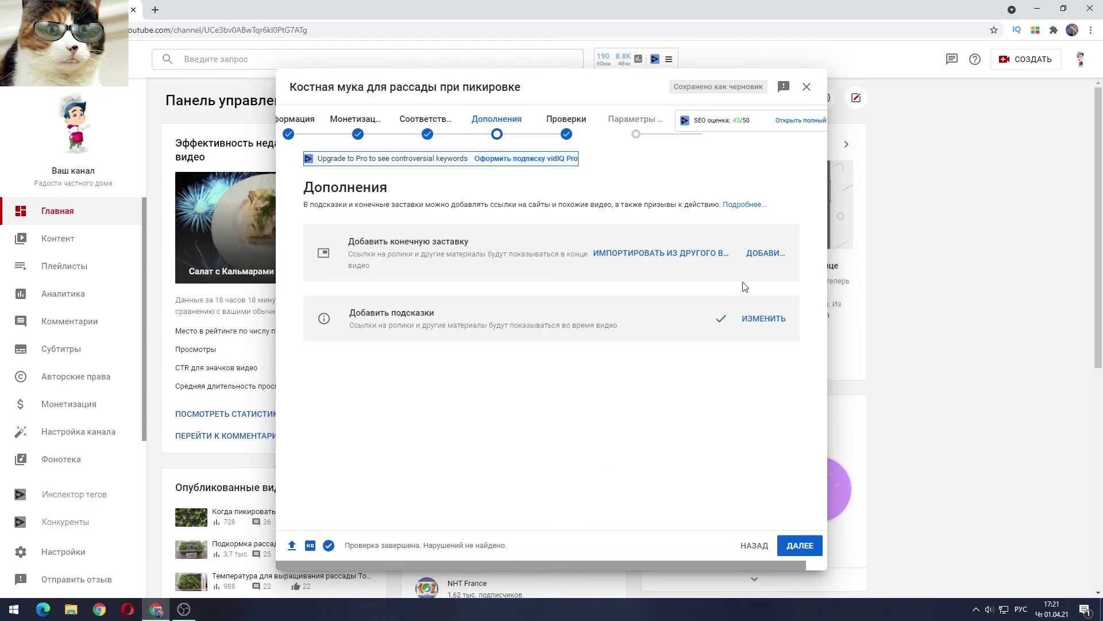
# Add an end screen using the "Как в последнем видео" template and save it.
pyautogui.click(754, 258)
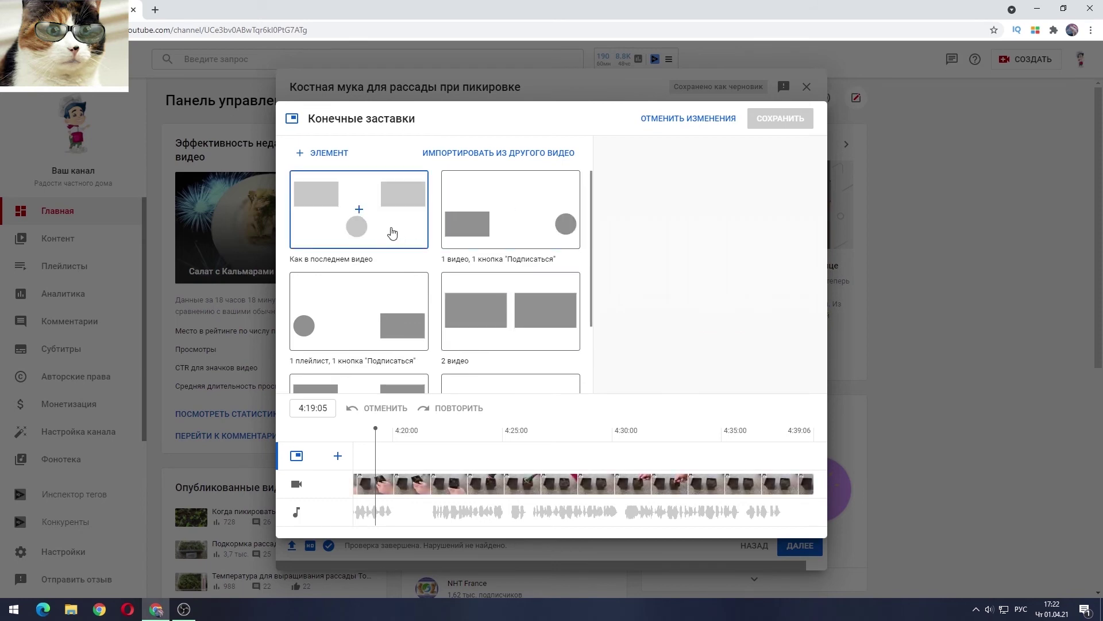
pyautogui.click(392, 232)
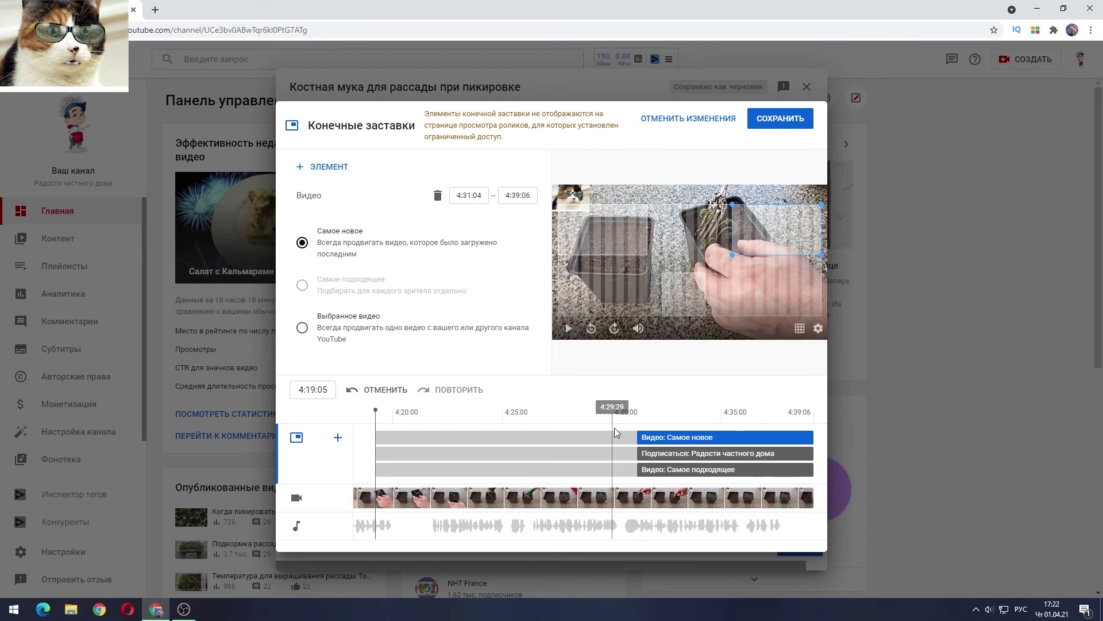
pyautogui.moveTo(638, 437)
pyautogui.mouseDown()
pyautogui.moveTo(568, 437)
pyautogui.moveTo(661, 437)
pyautogui.moveTo(582, 436)
pyautogui.moveTo(635, 436)
pyautogui.mouseUp()
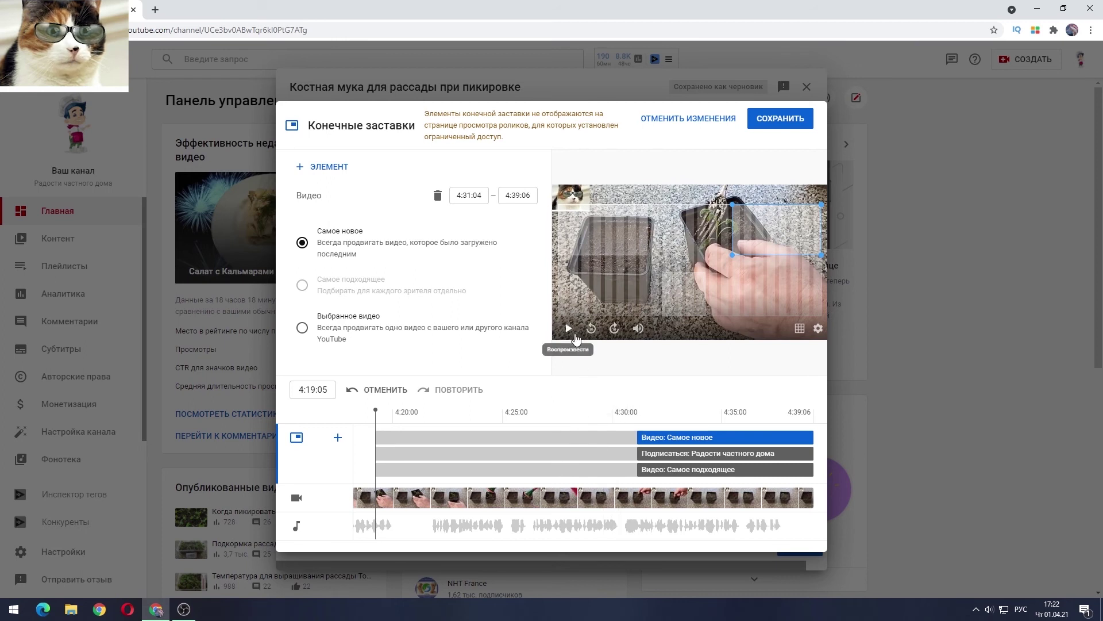
pyautogui.click(782, 120)
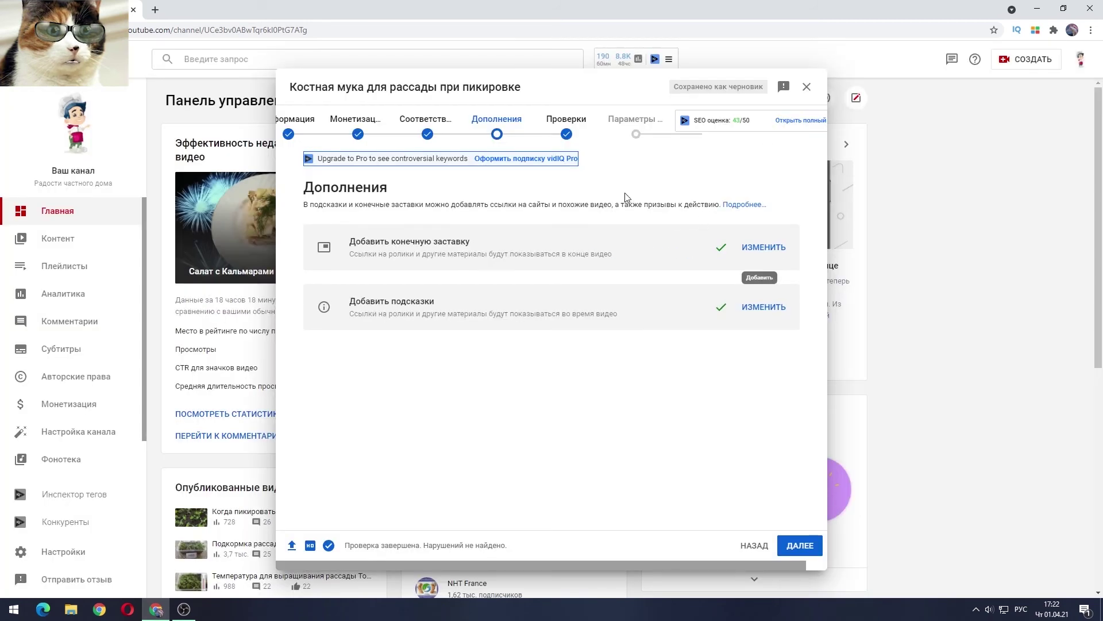
# Review the video's checks, then choose scheduled publication in the visibility settings with the date 2 April 2021.
pyautogui.click(569, 138)
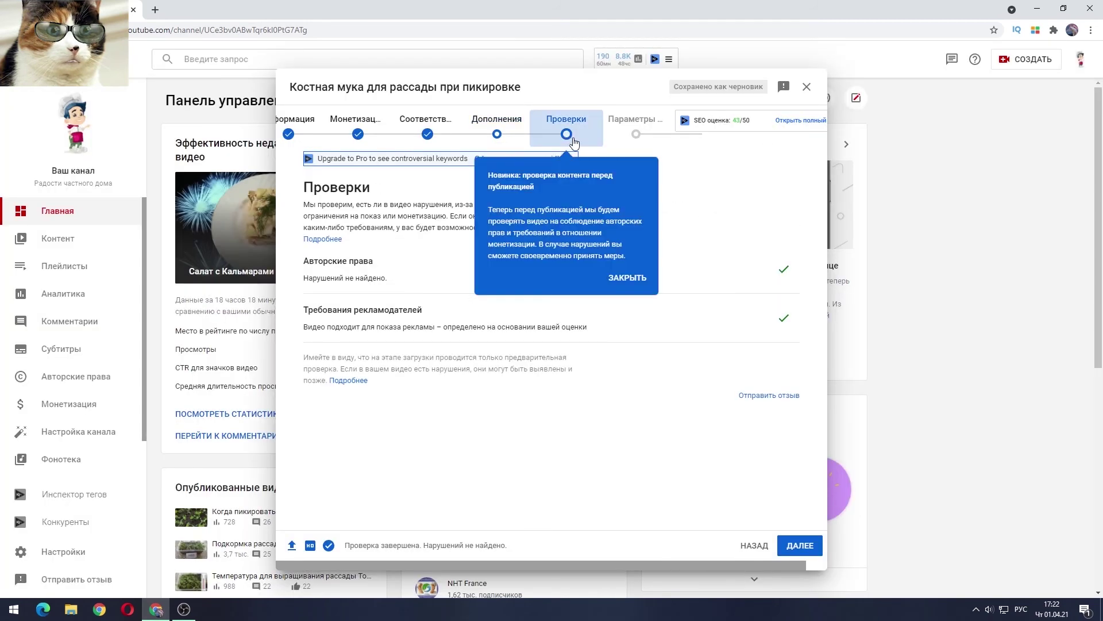
pyautogui.click(632, 122)
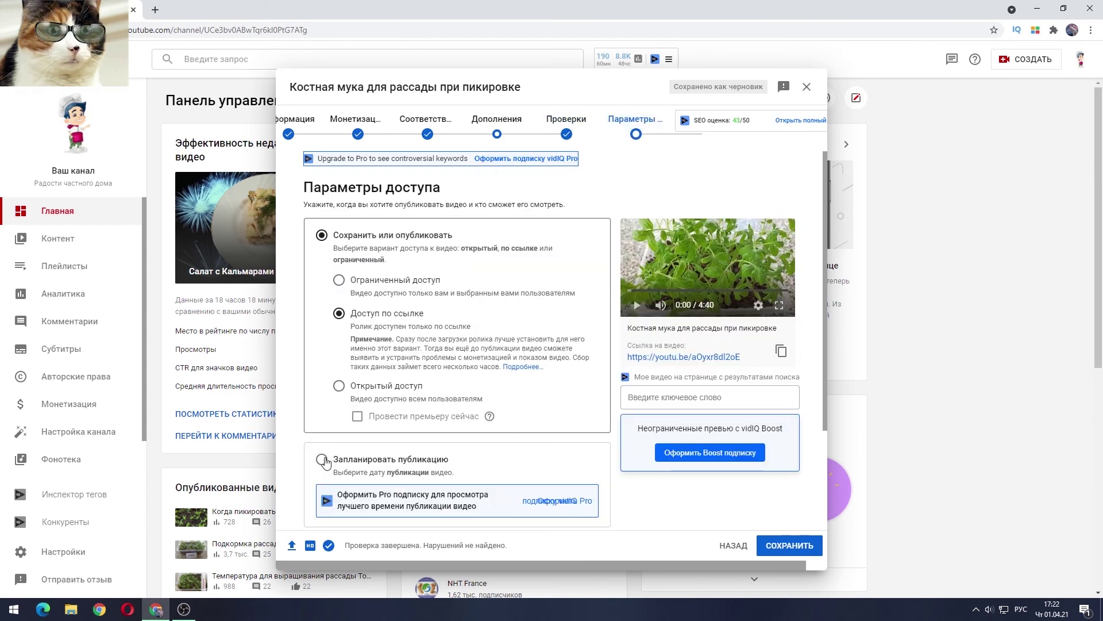
pyautogui.click(323, 460)
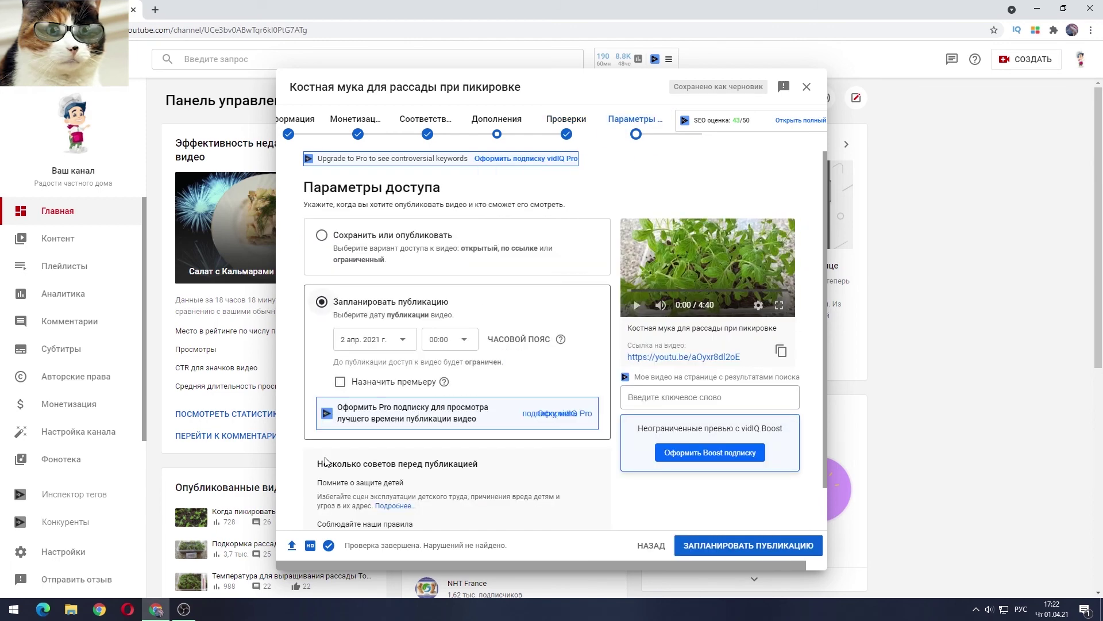
pyautogui.click(396, 343)
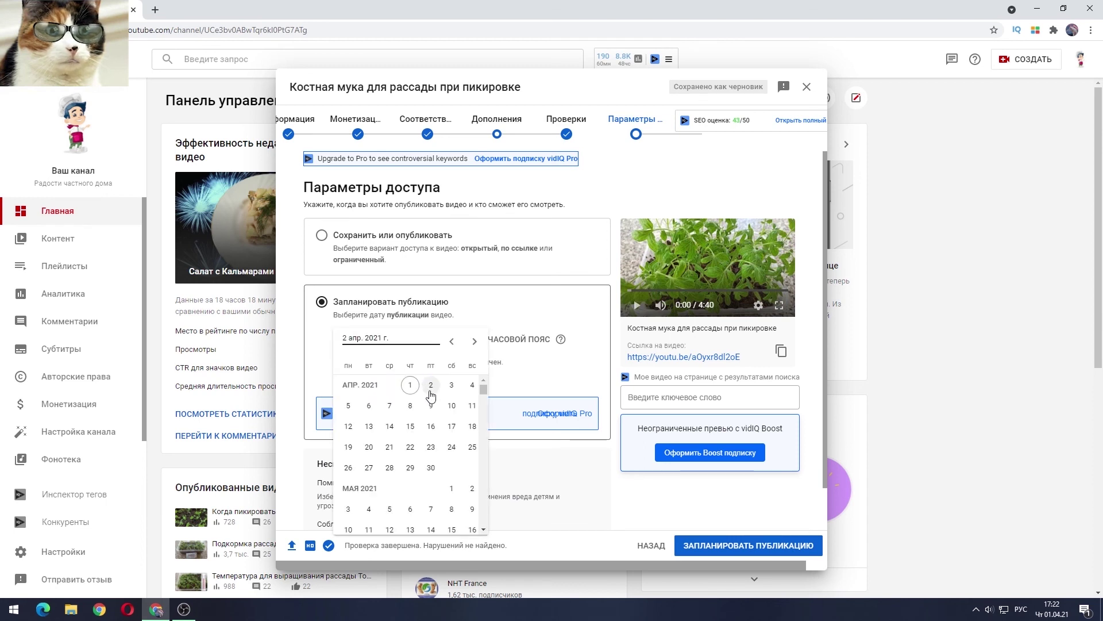
pyautogui.click(431, 385)
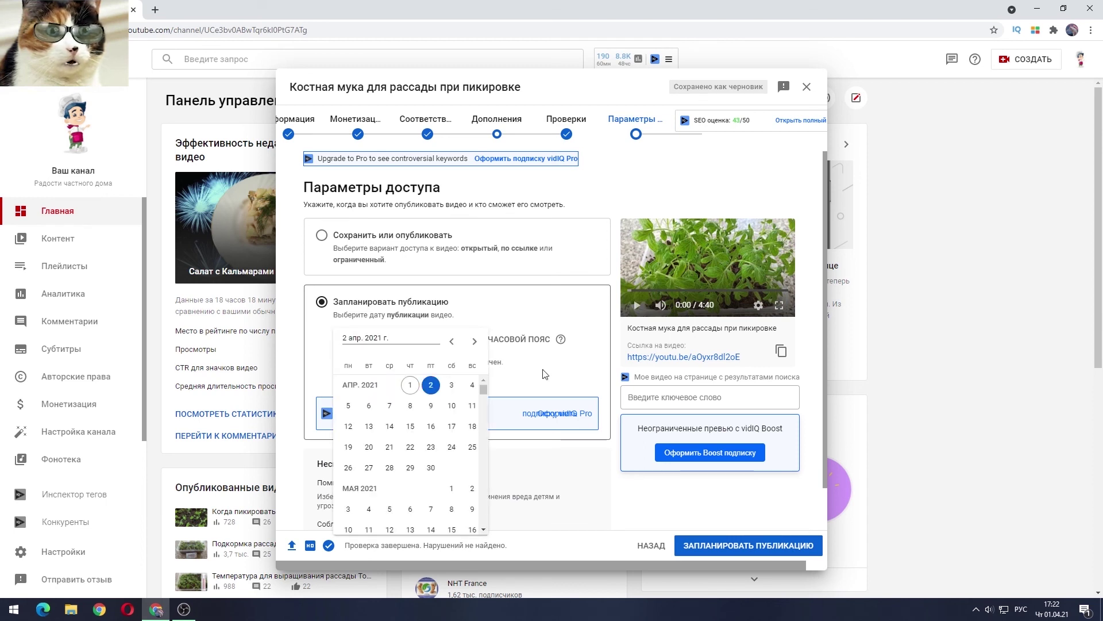
# Set the publication time to 21:00, schedule the video, and close the confirmation window.
pyautogui.click(467, 348)
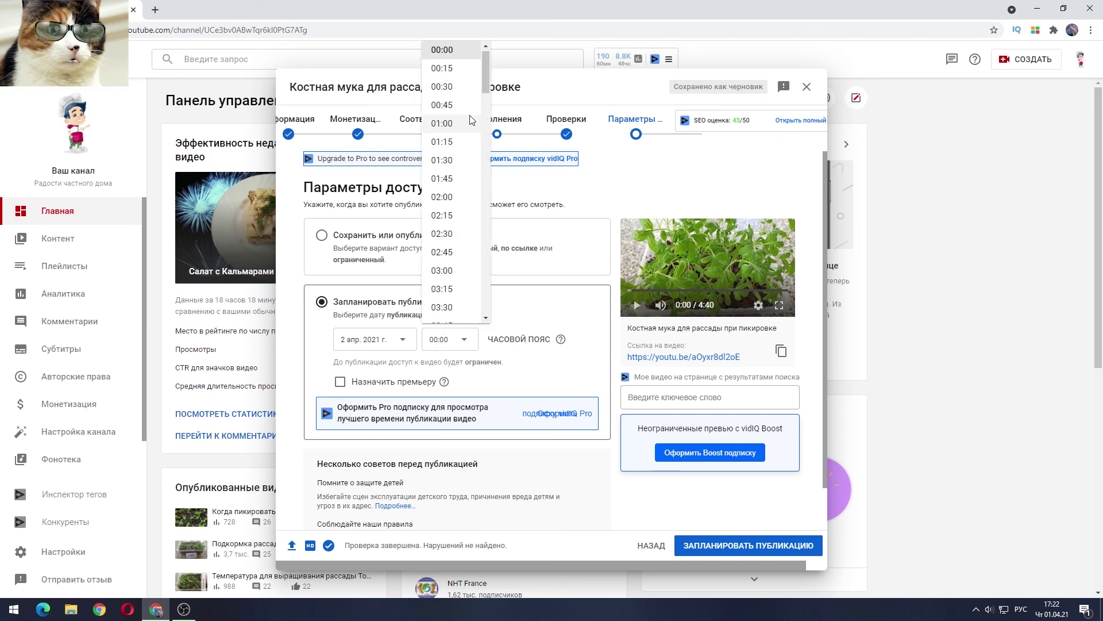
pyautogui.scroll(-4, 460, 118)
pyautogui.moveTo(492, 114); pyautogui.dragTo(497, 272)
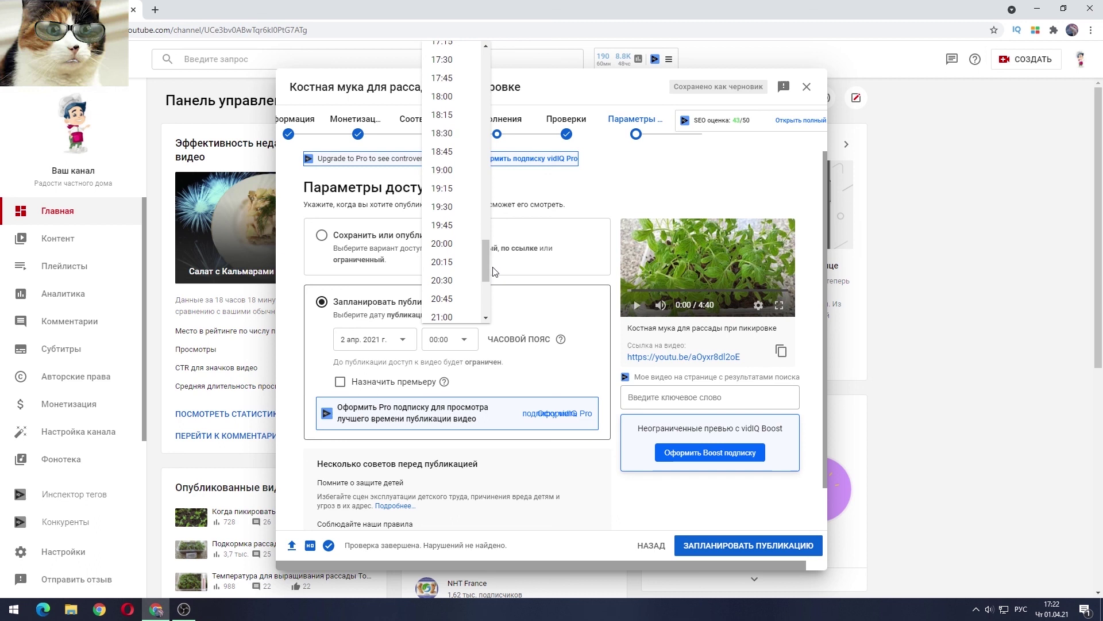
pyautogui.click(461, 311)
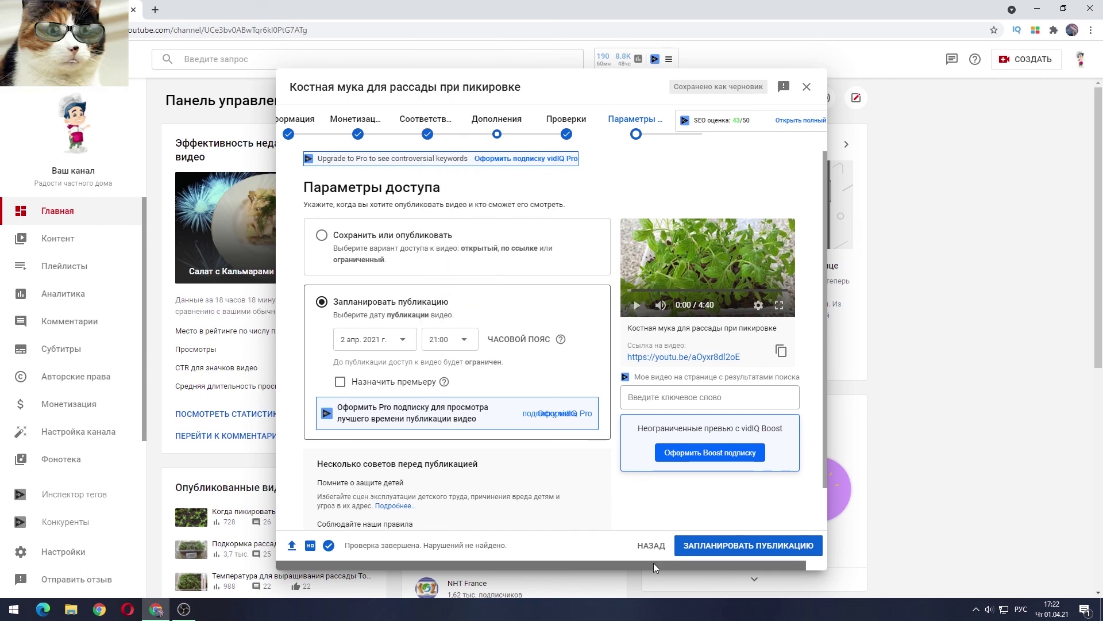
pyautogui.click(726, 546)
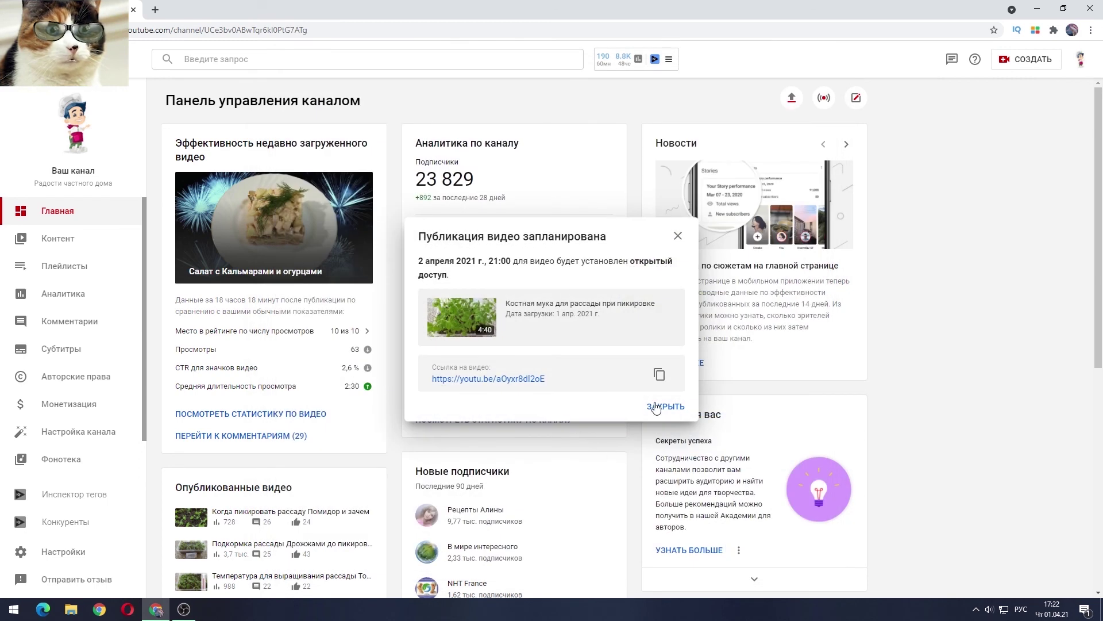
pyautogui.click(657, 407)
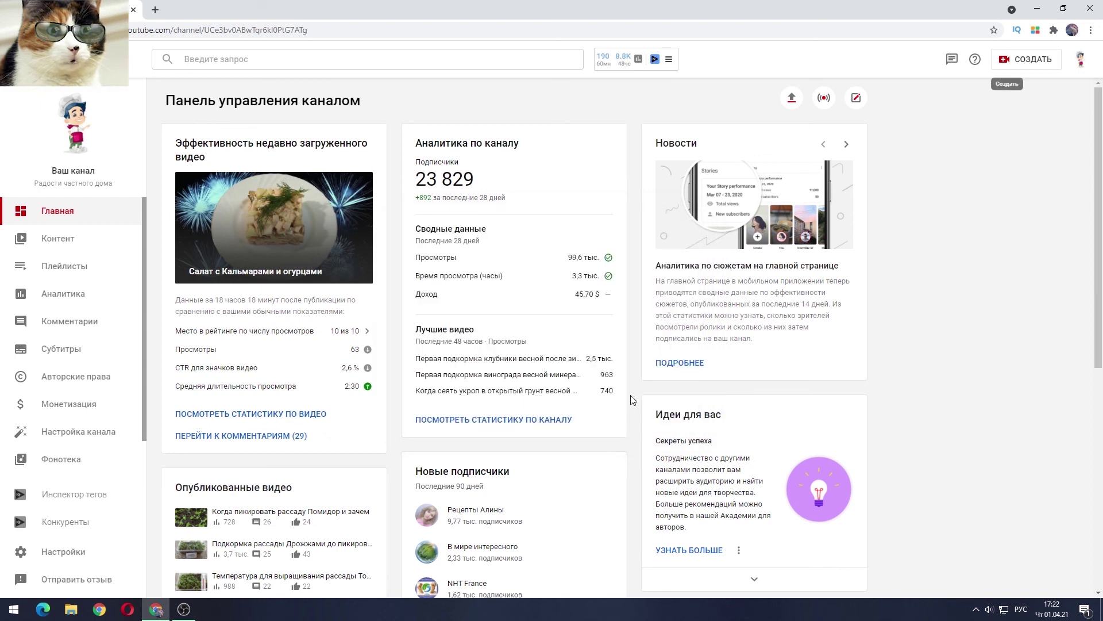